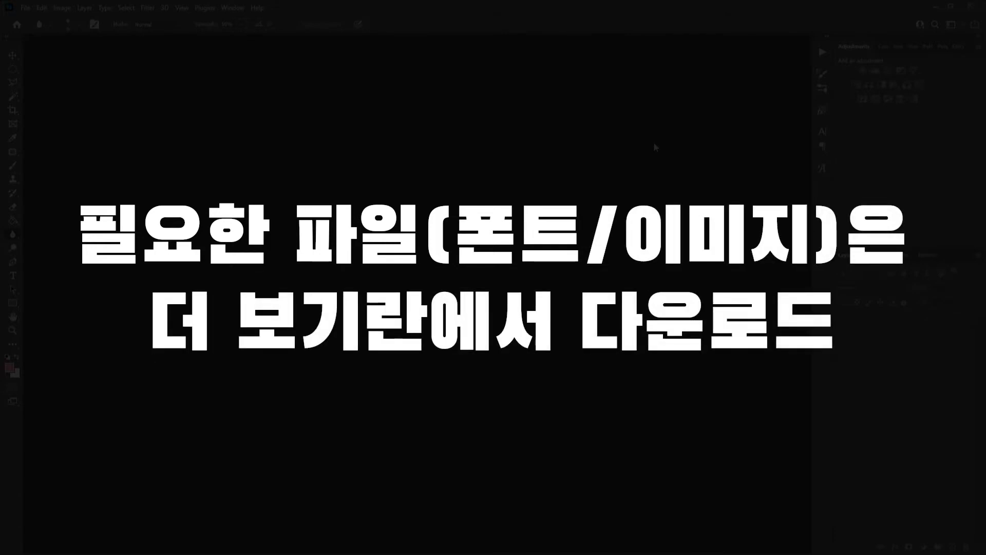
Create a new 1920 x 1080 pixel document named 머니게임로고
{"action": "left_click", "coordinate": [25, 7]}
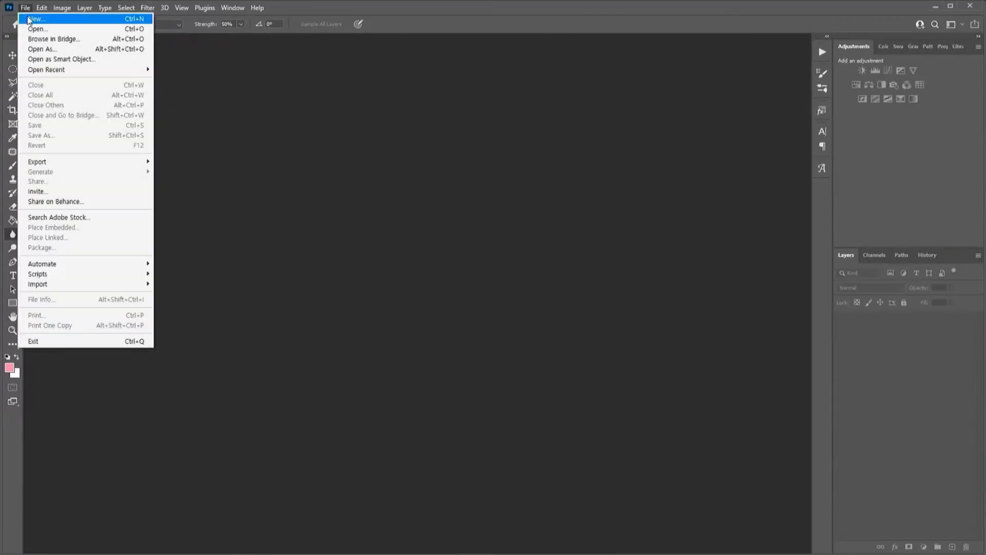
{"action": "left_click", "coordinate": [28, 19]}
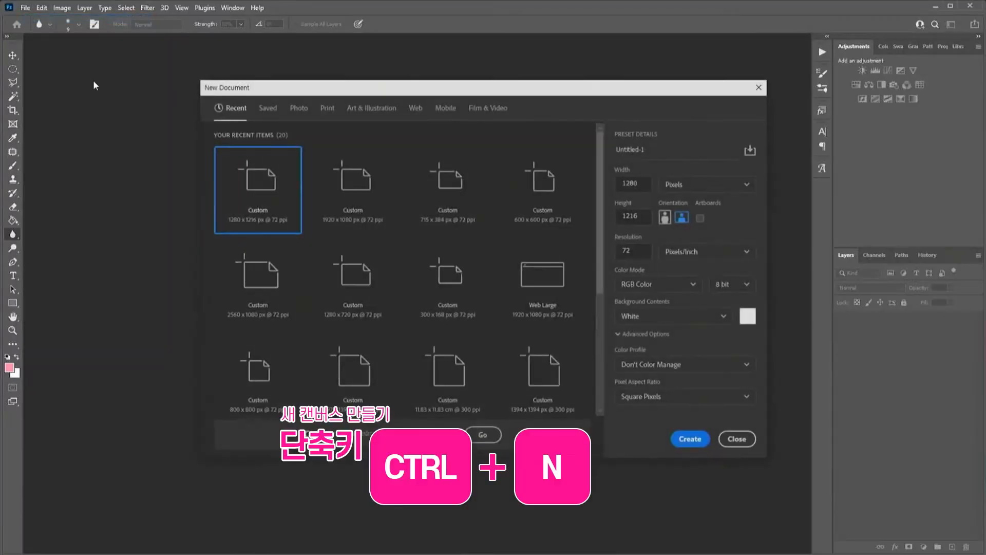
{"action": "left_click", "coordinate": [384, 200]}
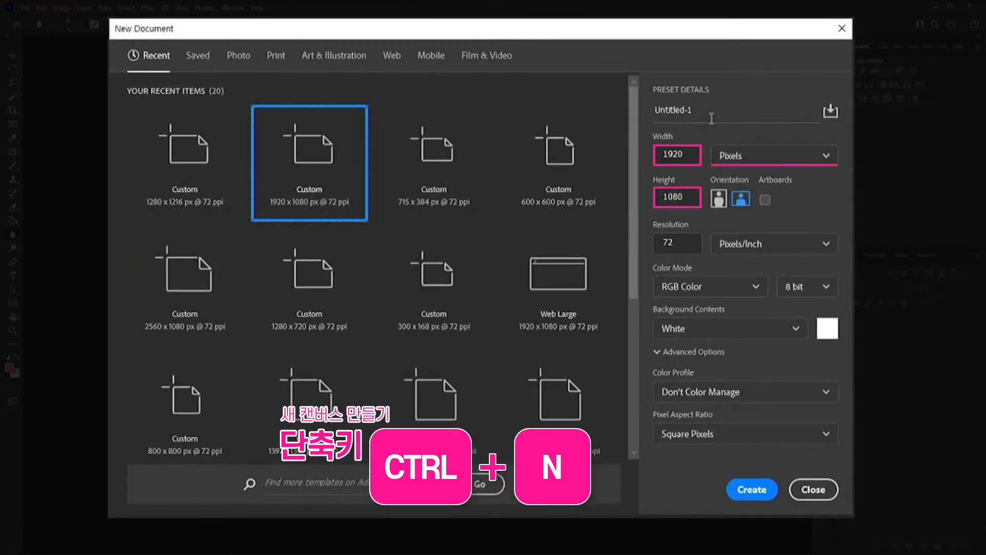
{"action": "left_click", "coordinate": [712, 119]}
{"action": "type", "text": "ㅁㅓ니게임로고"}
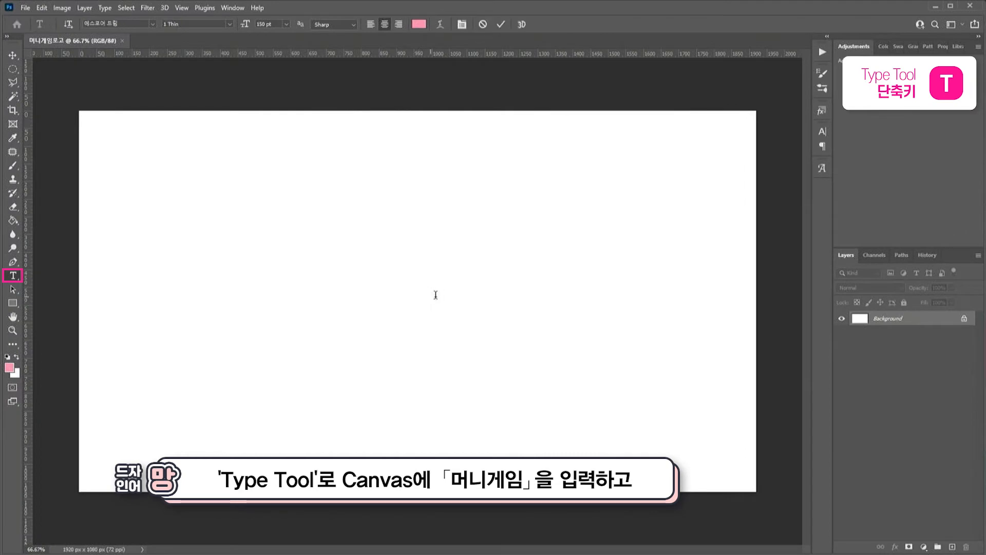
Add a text layer reading 머니게임 in the middle of the canvas
{"action": "left_click", "coordinate": [430, 297]}
{"action": "type", "text": "머니게이ㅁ"}
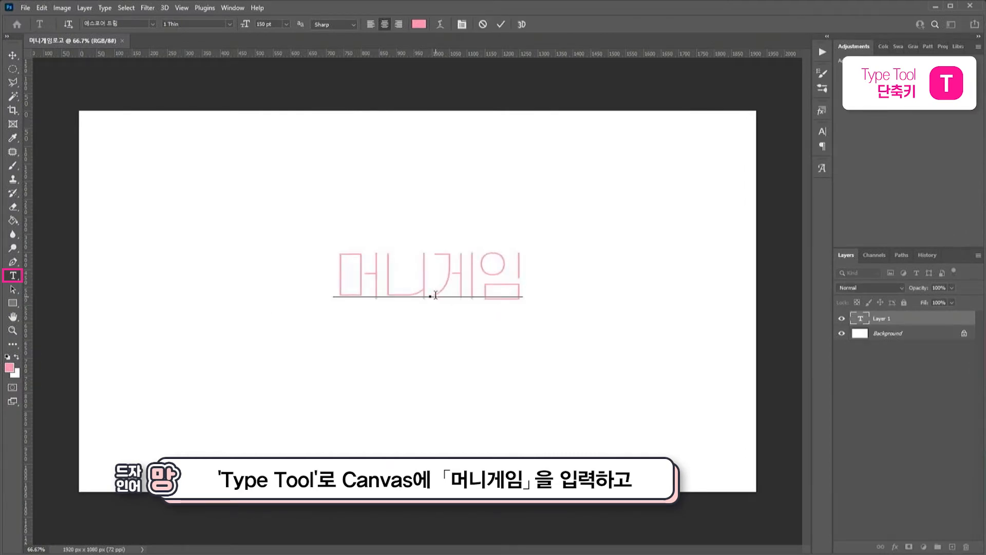
{"action": "key", "text": "ctrl+Return"}
Set the 머니게임 text to Noto Sans Korean, Bold, at 500 pt
{"action": "left_click", "coordinate": [152, 24]}
{"action": "left_click", "coordinate": [146, 69]}
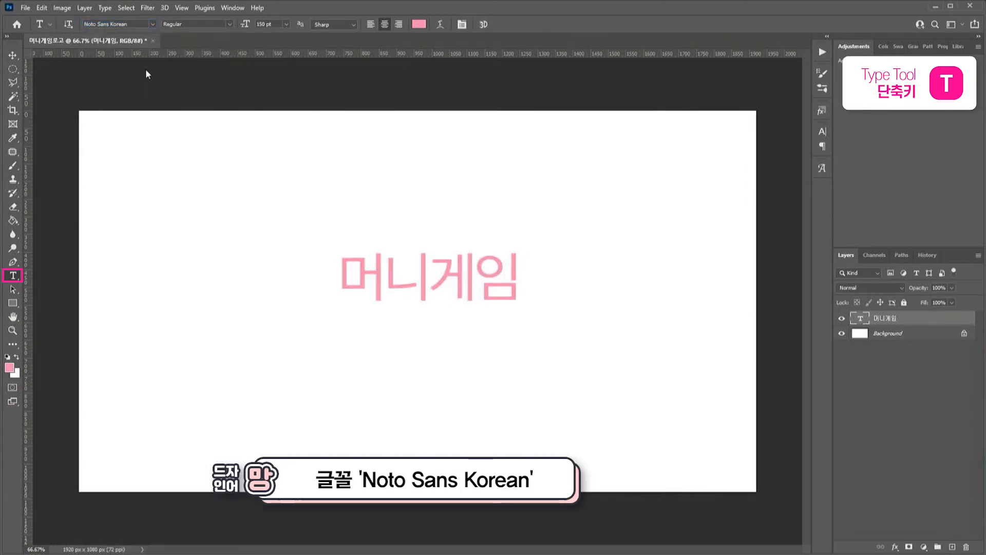
{"action": "left_click", "coordinate": [227, 24]}
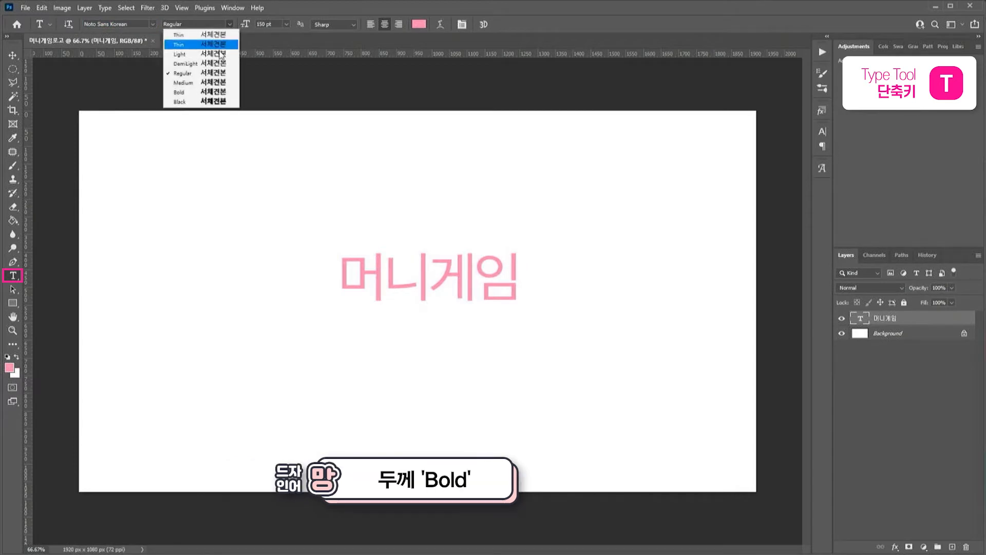
{"action": "left_click", "coordinate": [202, 92]}
{"action": "left_click", "coordinate": [264, 24]}
{"action": "type", "text": "500"}
{"action": "key", "text": "Return"}
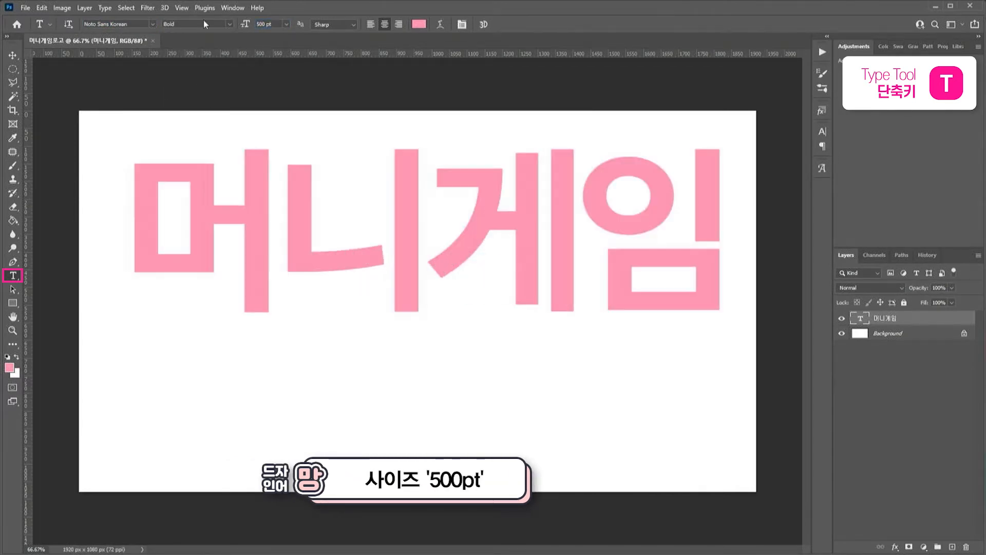
Change the text color to light grey cdcdcd
{"action": "left_click", "coordinate": [420, 24]}
{"action": "type", "text": "cdcdcd"}
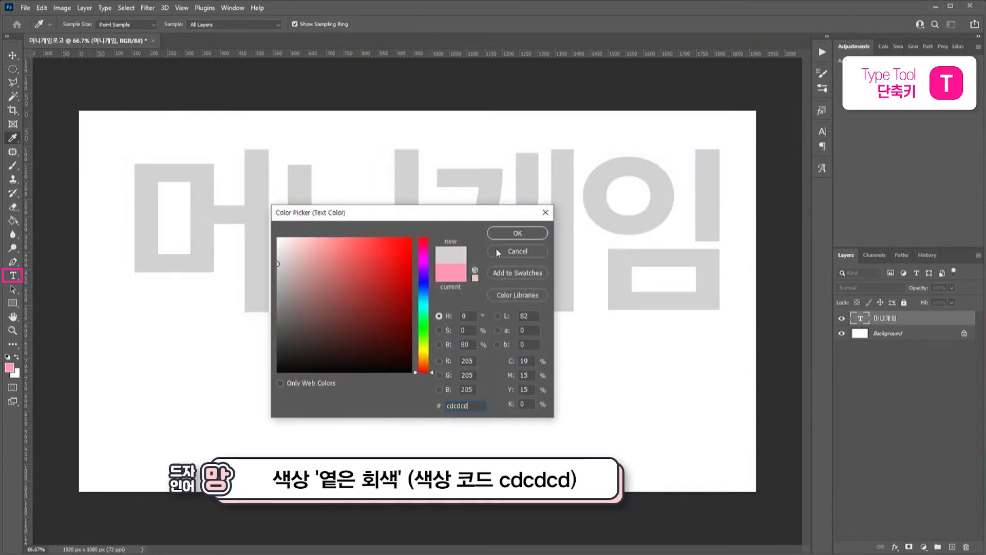
{"action": "left_click", "coordinate": [517, 233]}
Center the text layer horizontally and vertically against the Background layer
{"action": "key", "text": "v"}
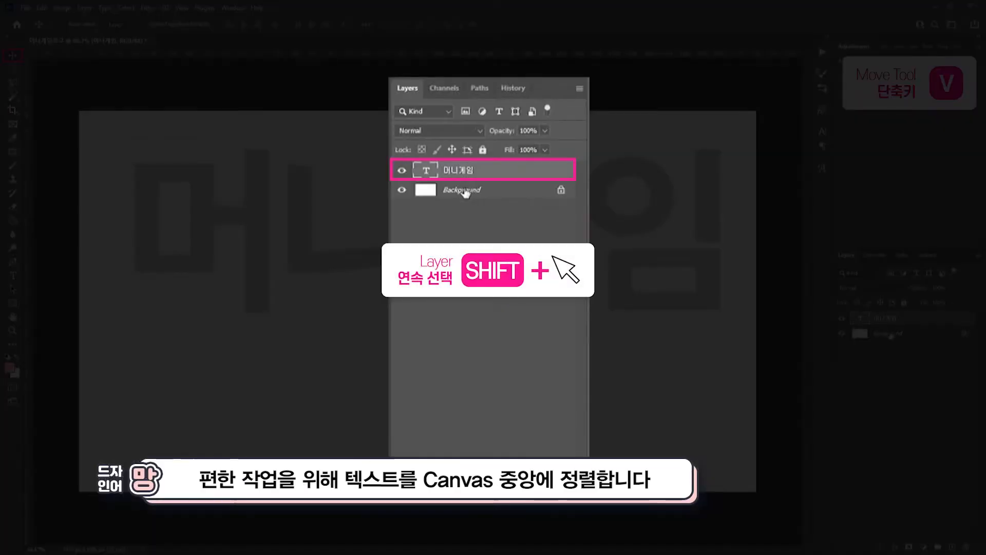
{"action": "left_click", "coordinate": [890, 334], "text": "shift"}
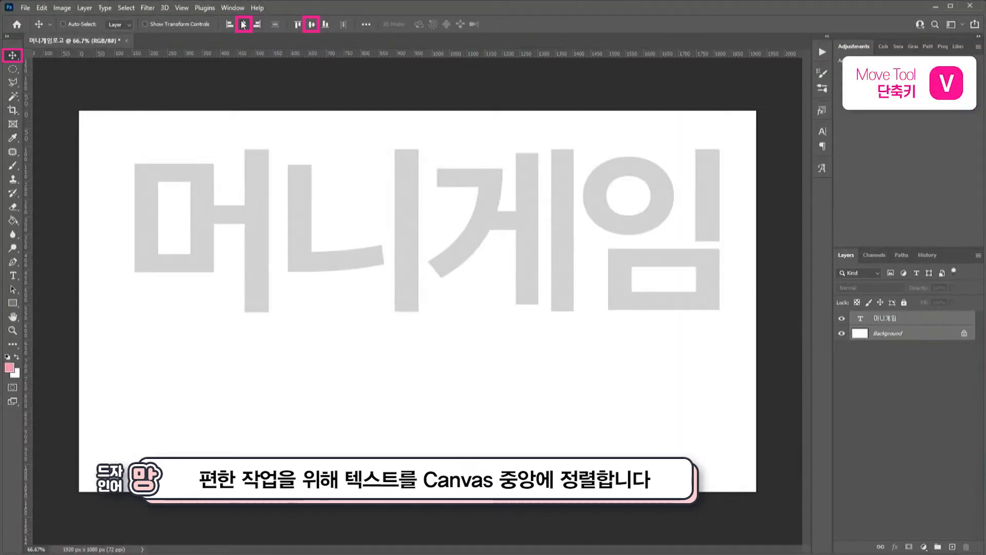
{"action": "left_click", "coordinate": [244, 24]}
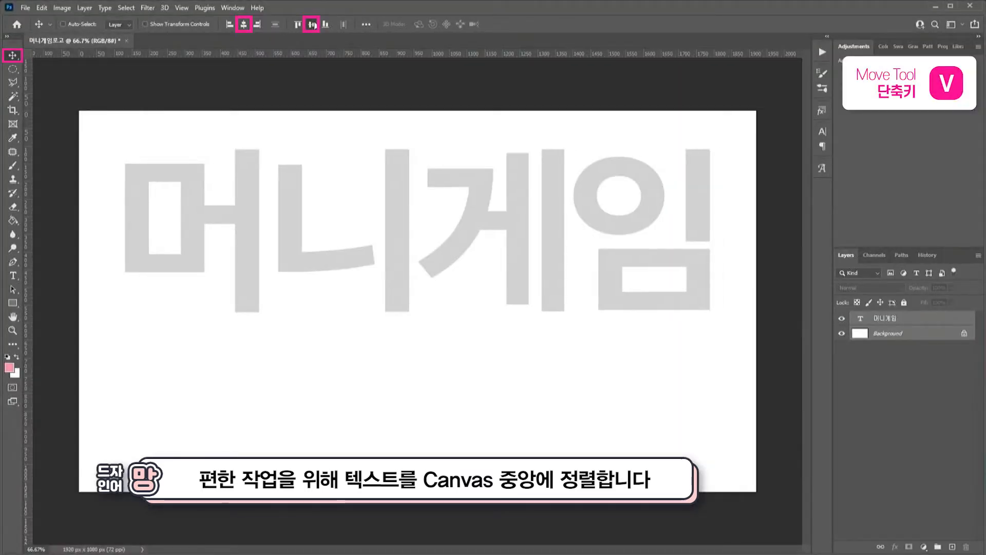
{"action": "left_click", "coordinate": [313, 24]}
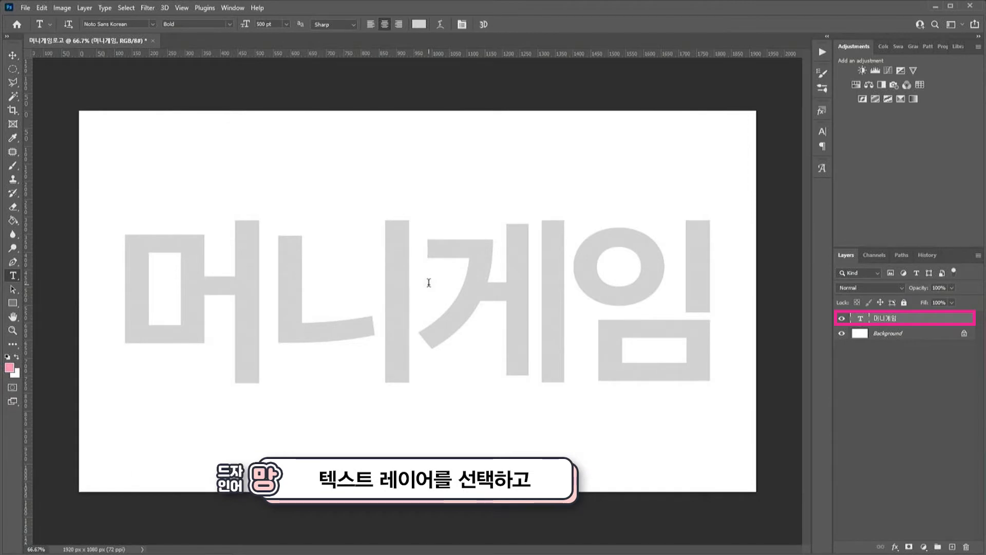
Use a rectangular selection and a layer mask to hide a narrow vertical strip between the ㅁ and ㅓ of the first letter 머
{"action": "left_click", "coordinate": [12, 68]}
{"action": "scroll", "coordinate": [189, 249], "scroll_direction": "up", "scroll_amount": 5}
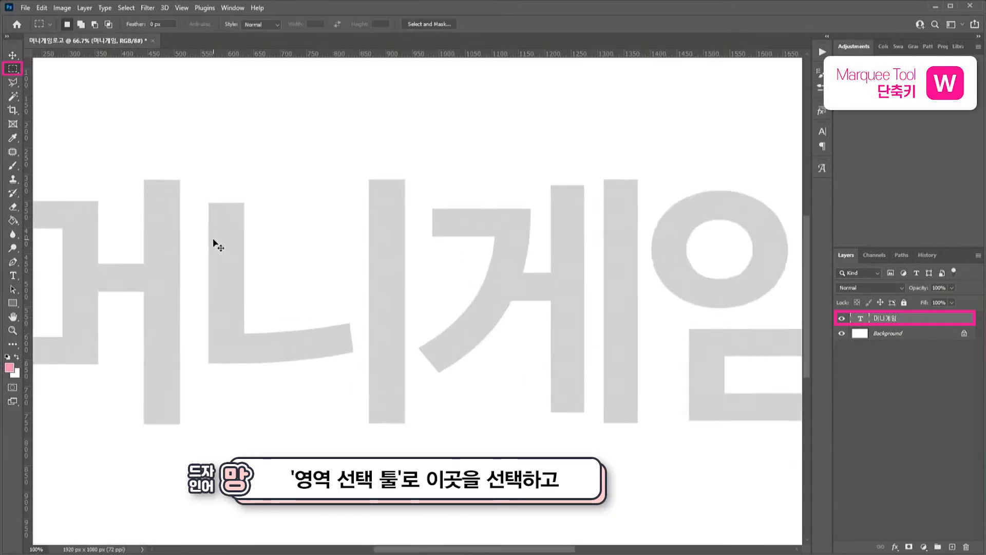
{"action": "left_click_drag", "start_coordinate": [175, 81], "coordinate": [194, 409]}
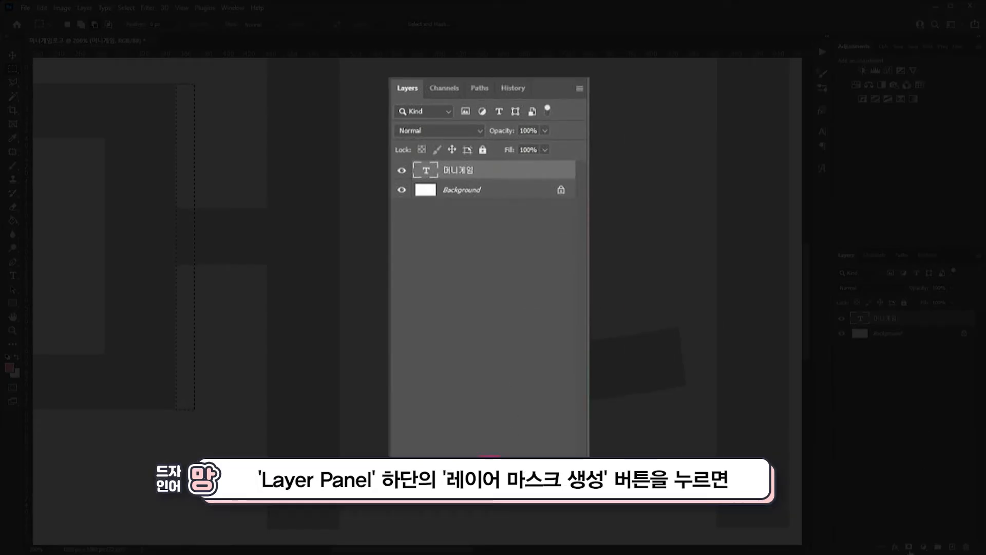
{"action": "left_click", "coordinate": [909, 546]}
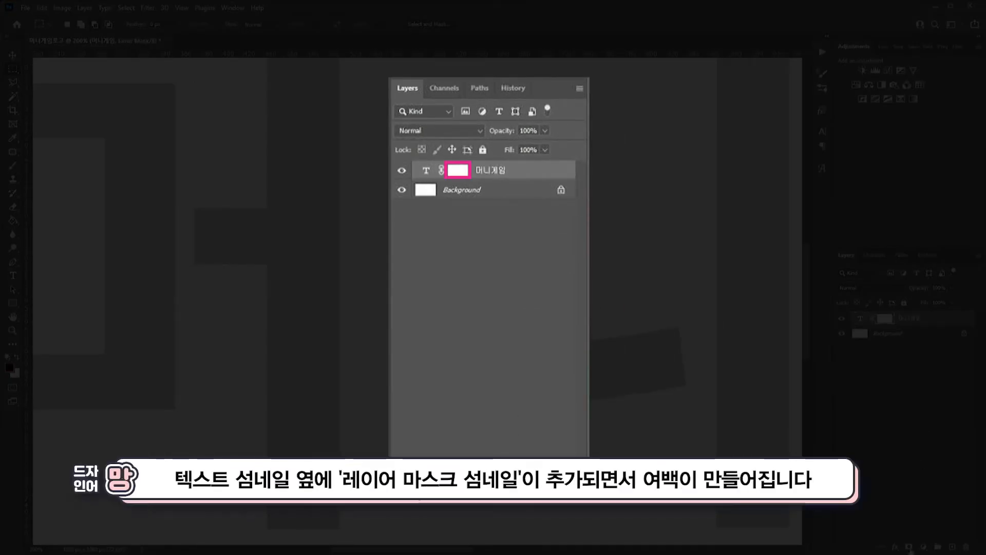
{"action": "key", "text": "ctrl+0"}
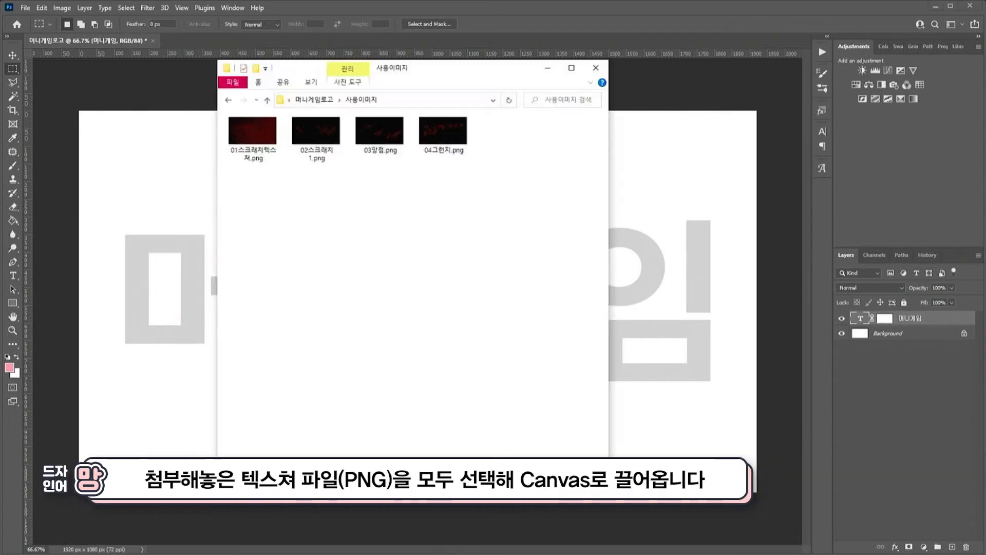
Place all four texture PNG files from the 사용이미지 folder onto the canvas at their original size
{"action": "left_click", "coordinate": [252, 133]}
{"action": "left_click", "coordinate": [443, 132], "text": "shift"}
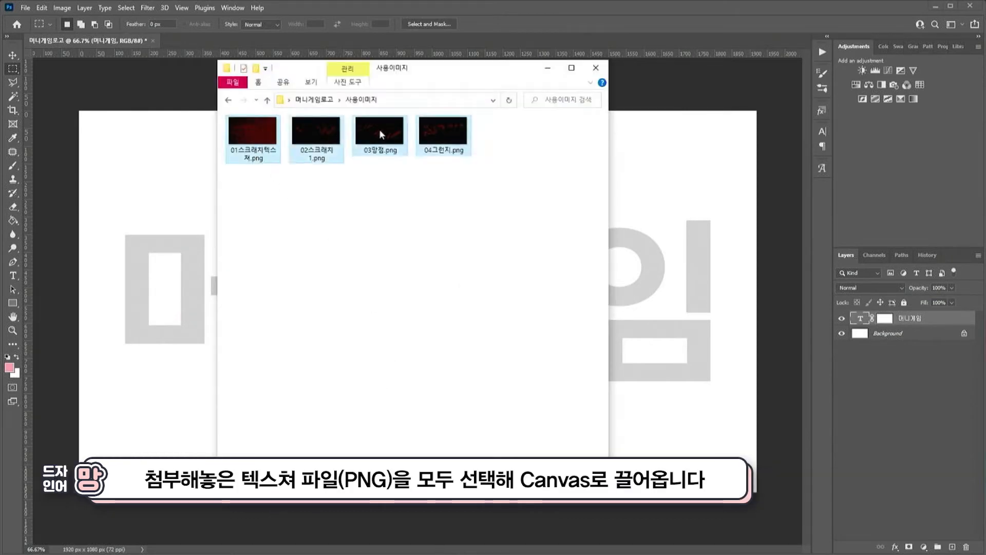
{"action": "left_click_drag", "start_coordinate": [269, 138], "coordinate": [193, 220]}
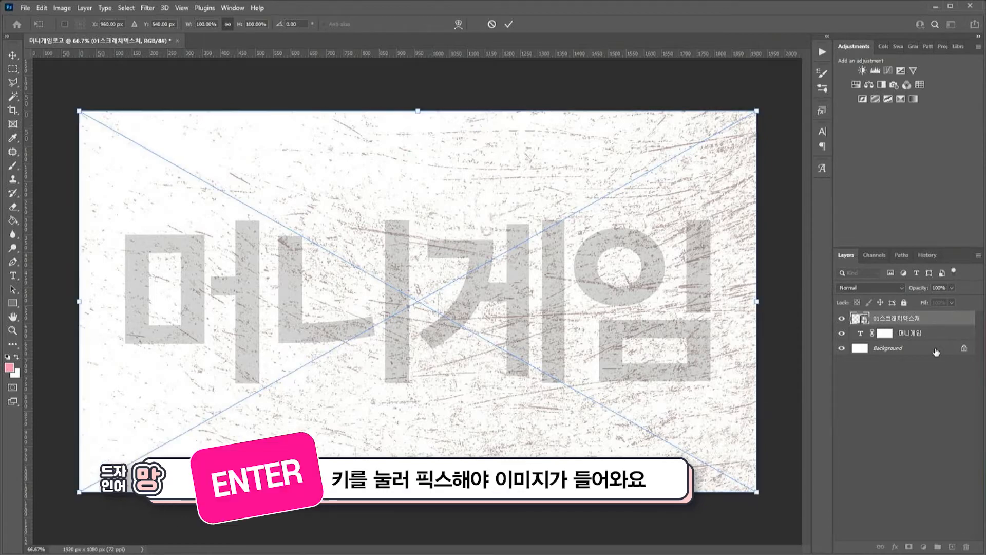
{"action": "key", "text": "Return"}
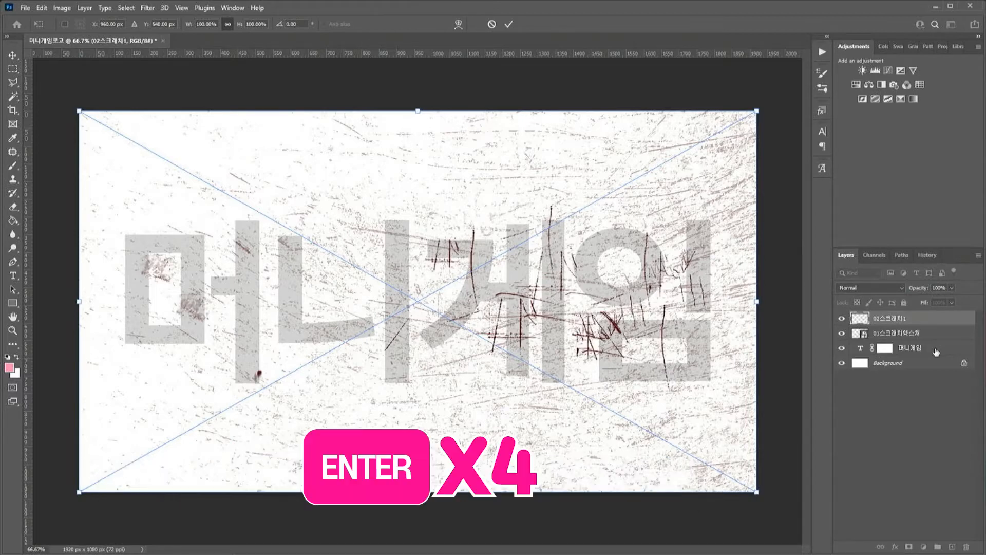
{"action": "key", "text": "Return"}
{"action": "key", "text": "Return"}
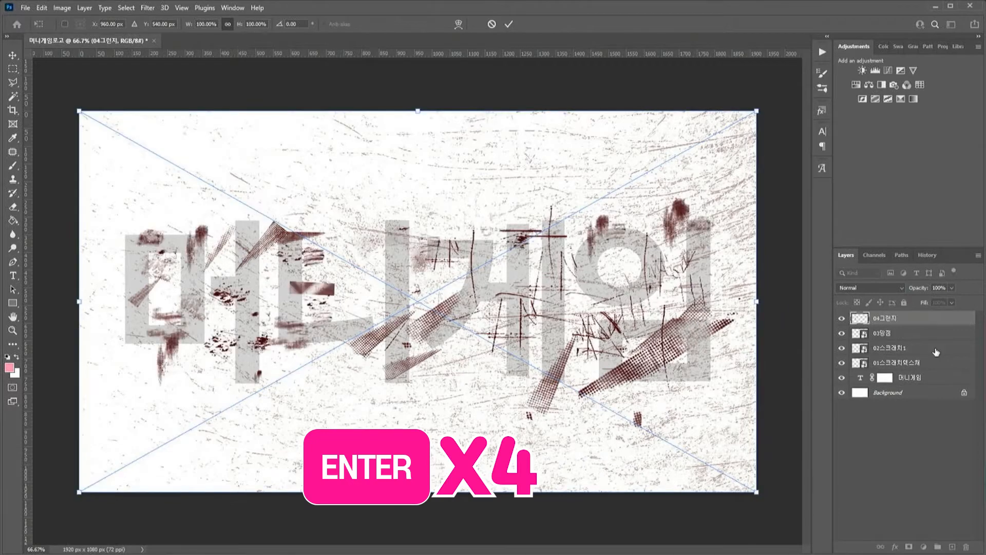
{"action": "key", "text": "Return"}
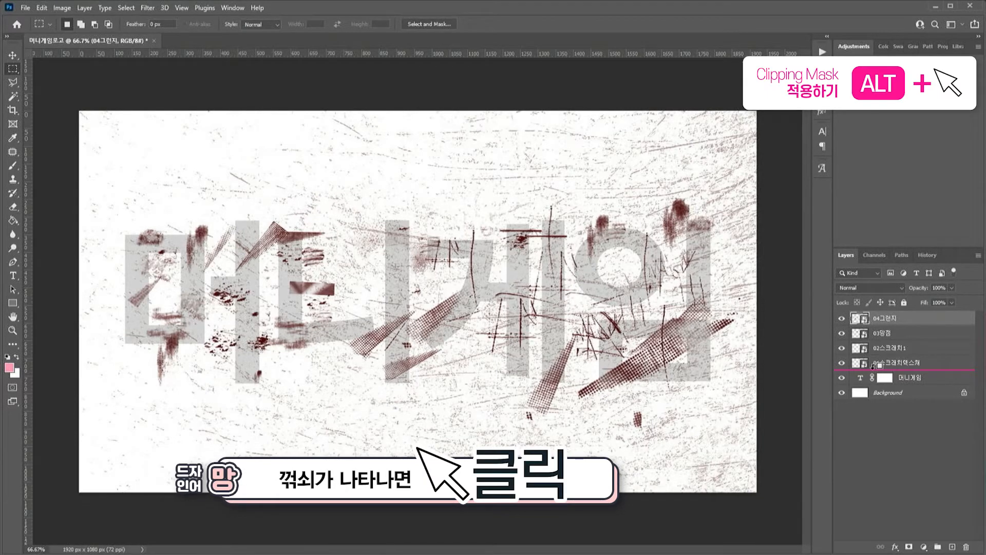
Clip all four texture layers to the 머니게임 text layer with clipping masks
{"action": "left_click", "coordinate": [875, 366], "text": "alt"}
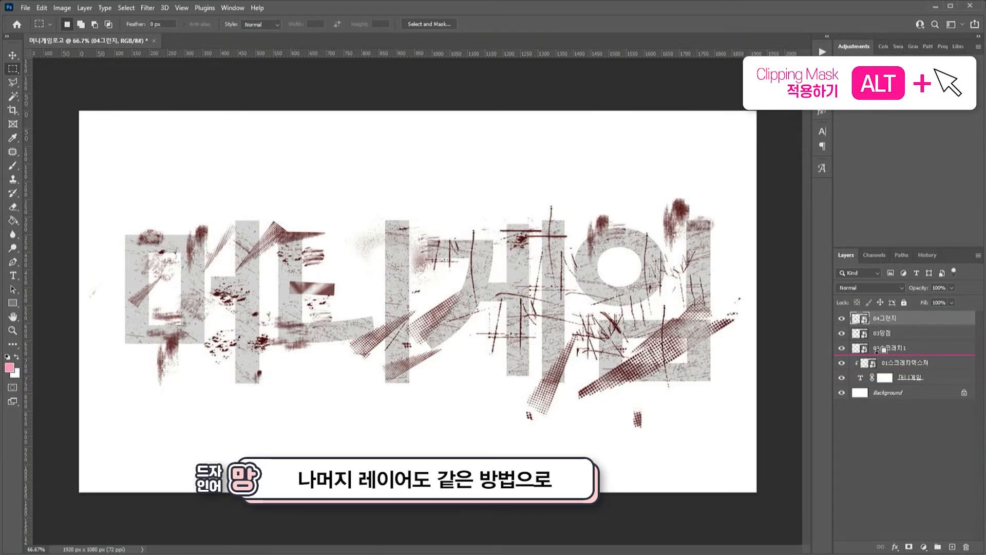
{"action": "left_click", "coordinate": [880, 351], "text": "alt"}
{"action": "left_click", "coordinate": [884, 336], "text": "alt"}
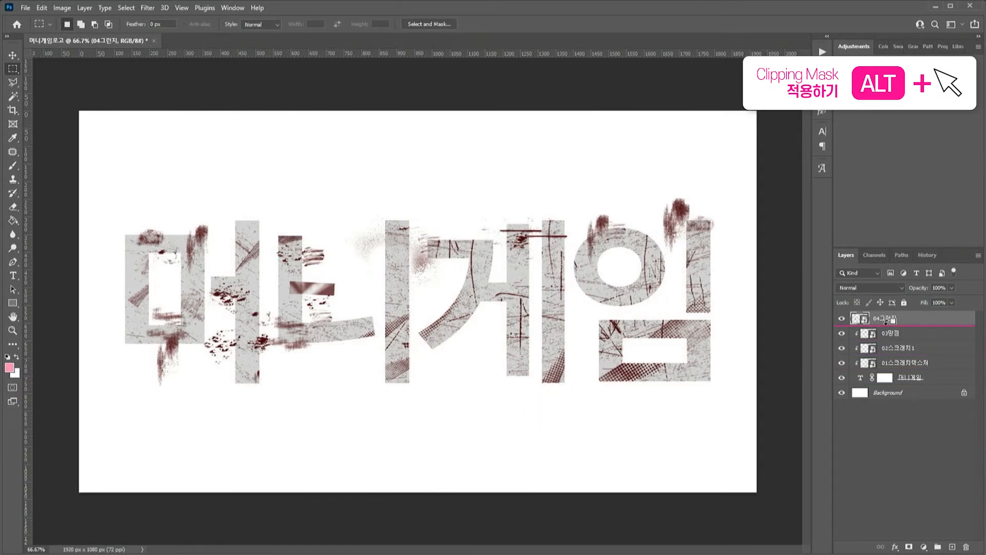
{"action": "left_click", "coordinate": [885, 321], "text": "alt"}
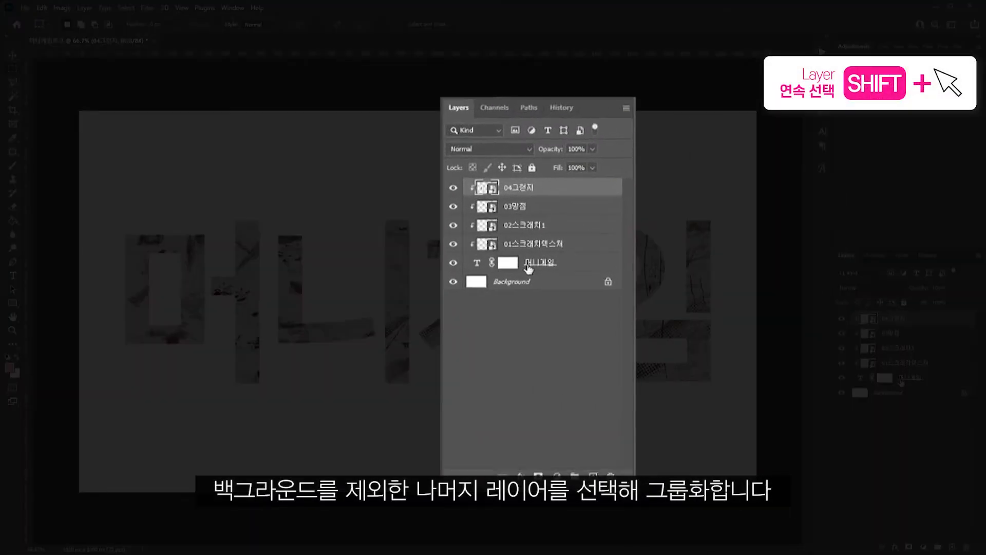
Group the text and the four texture layers, leaving out the Background, and duplicate the group
{"action": "left_click", "coordinate": [901, 381], "text": "shift"}
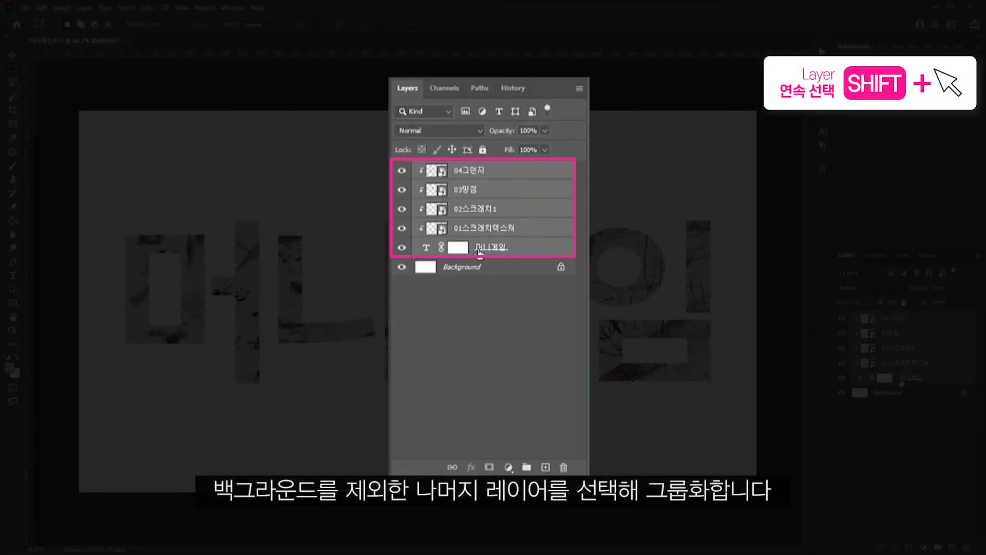
{"action": "key", "text": "ctrl+g"}
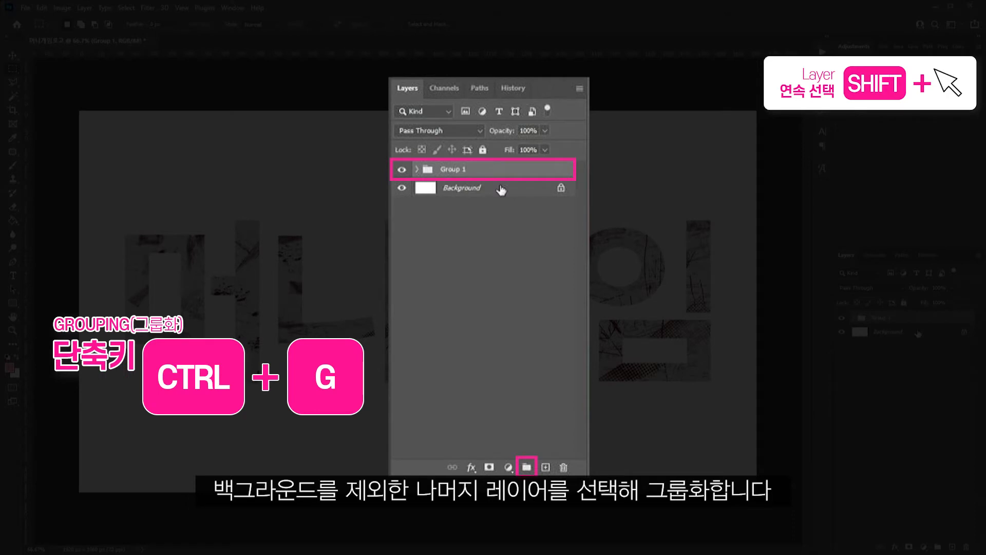
{"action": "left_click_drag", "start_coordinate": [498, 176], "coordinate": [545, 467]}
Rename the original group 머니게임상단 and its copy 머니게임하단, and hide the 머니게임하단 group
{"action": "double_click", "coordinate": [456, 187]}
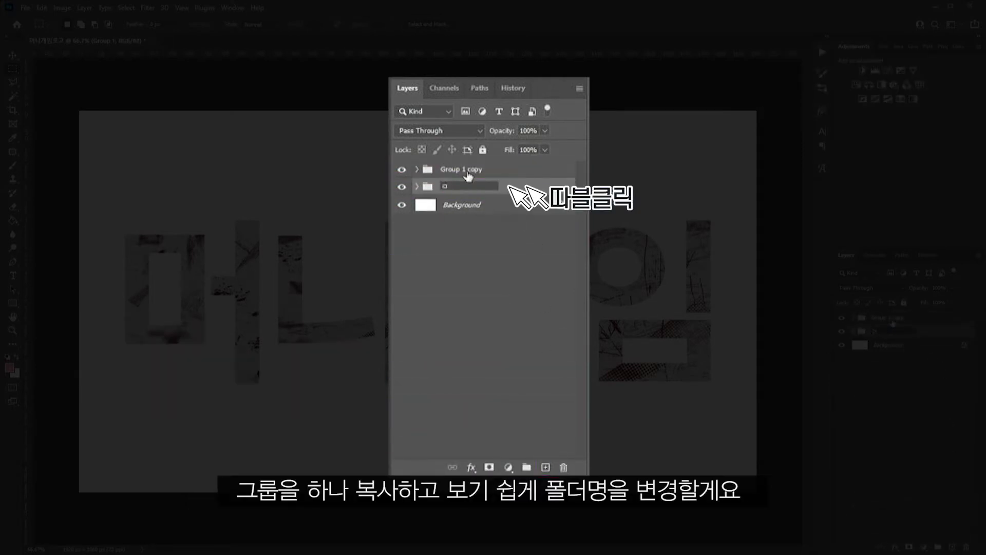
{"action": "type", "text": "머니게임하단"}
{"action": "key", "text": "Return"}
{"action": "double_click", "coordinate": [468, 170]}
{"action": "type", "text": "머니게임하단"}
{"action": "key", "text": "Return"}
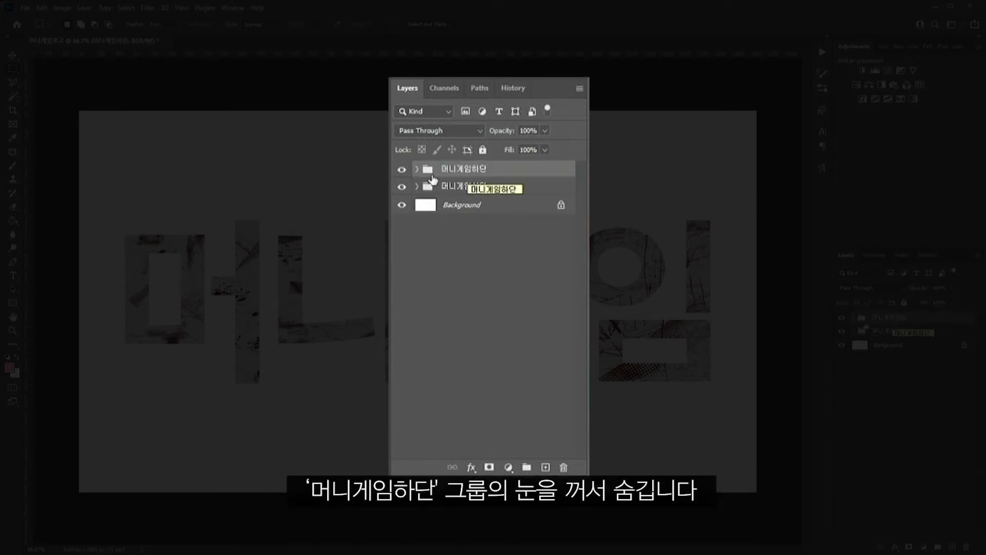
{"action": "left_click", "coordinate": [400, 170]}
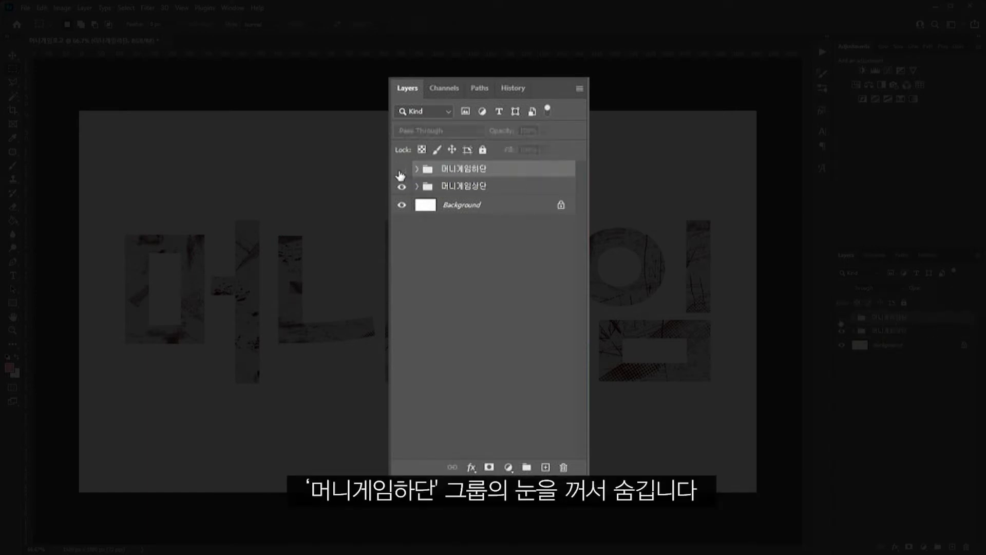
With the 머니게임상단 group active, select the upper part of the lettering along a slanted cut line with the Polygonal Lasso
{"action": "left_click", "coordinate": [454, 190]}
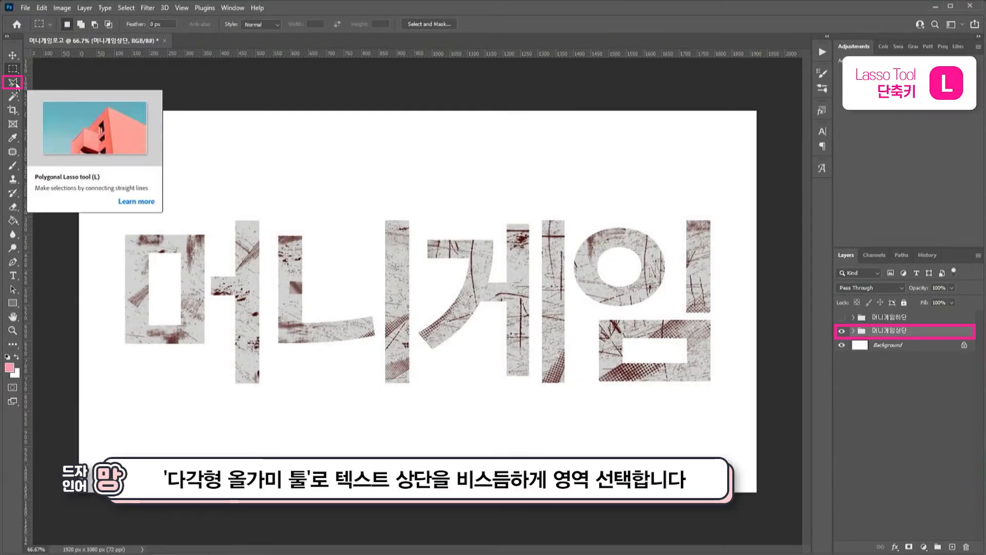
{"action": "left_click", "coordinate": [15, 84]}
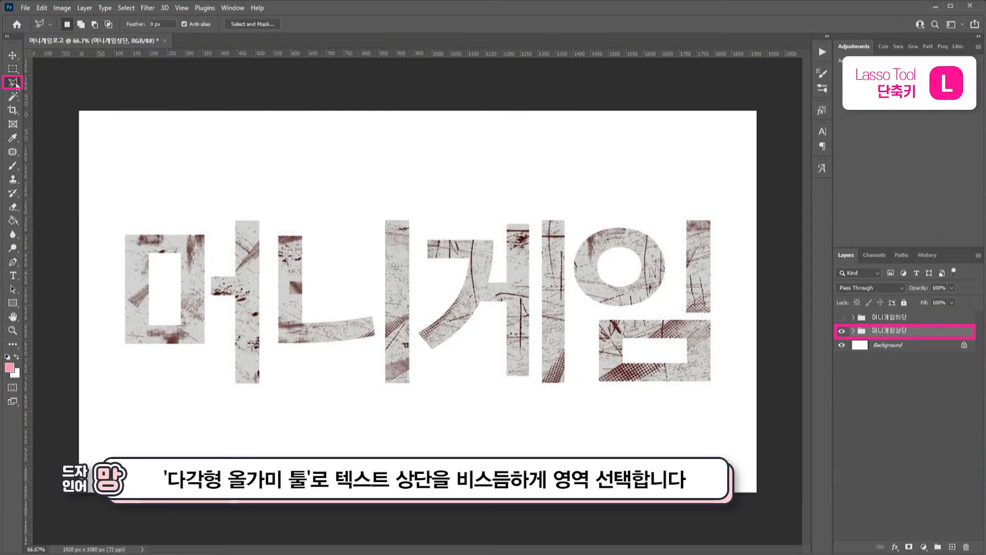
{"action": "left_click", "coordinate": [75, 101]}
{"action": "left_click", "coordinate": [764, 100]}
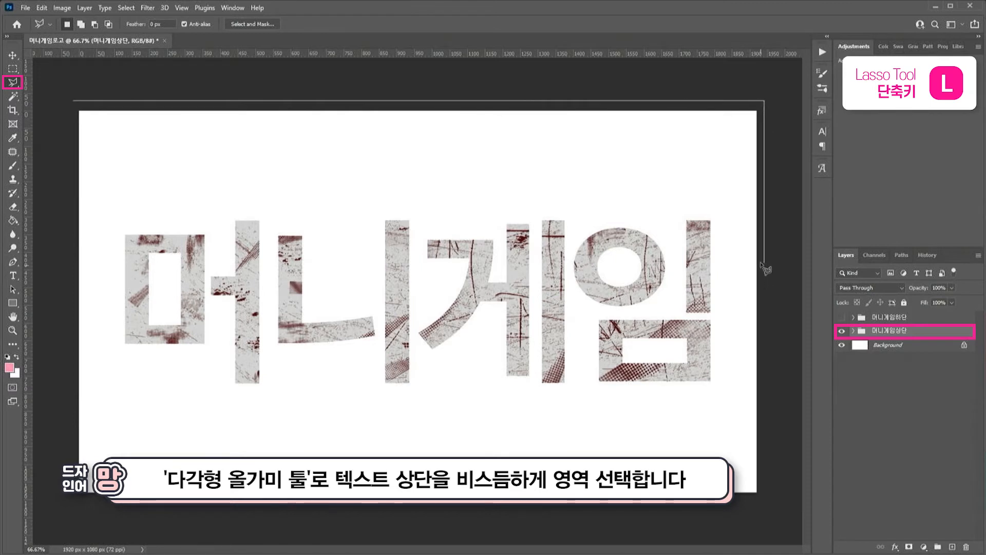
{"action": "left_click", "coordinate": [765, 263]}
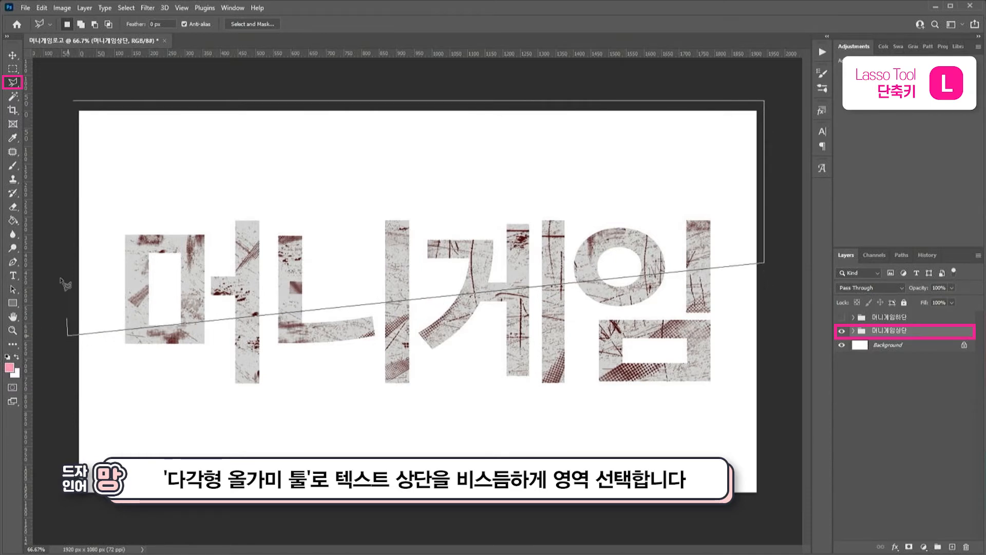
{"action": "left_click", "coordinate": [72, 335]}
{"action": "left_click", "coordinate": [75, 100]}
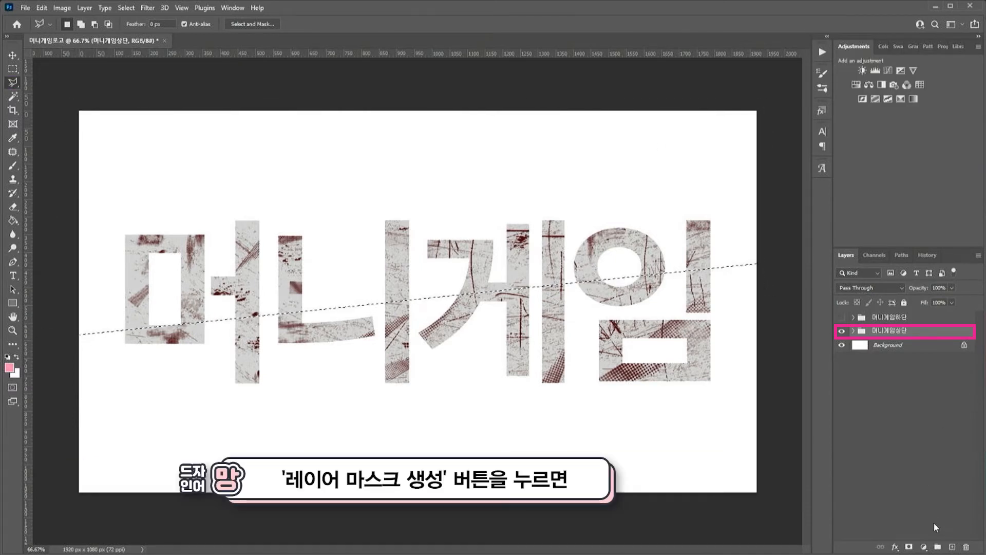
Mask the 머니게임상단 group with the current selection and show the 머니게임하단 group
{"action": "left_click", "coordinate": [908, 548]}
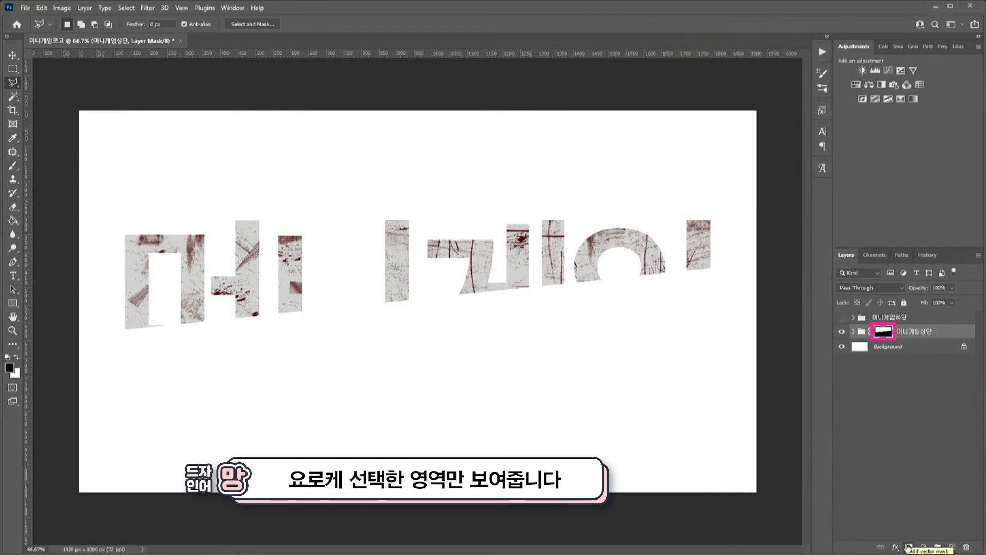
{"action": "left_click", "coordinate": [841, 317]}
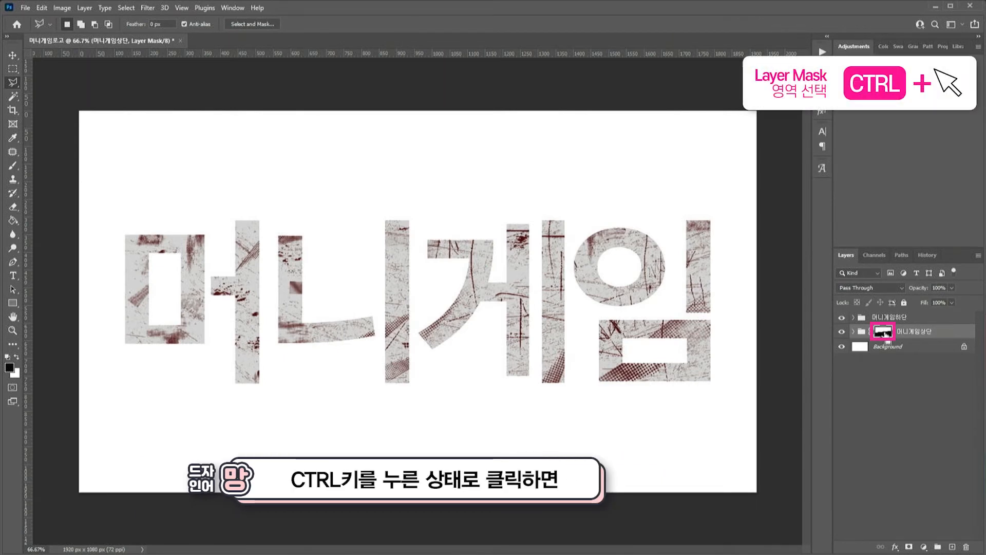
Load the 머니게임상단 mask as a selection, invert it, and subtract a thin strip along the slanted cut line with the Polygonal Lasso
{"action": "left_click", "coordinate": [883, 333], "text": "ctrl"}
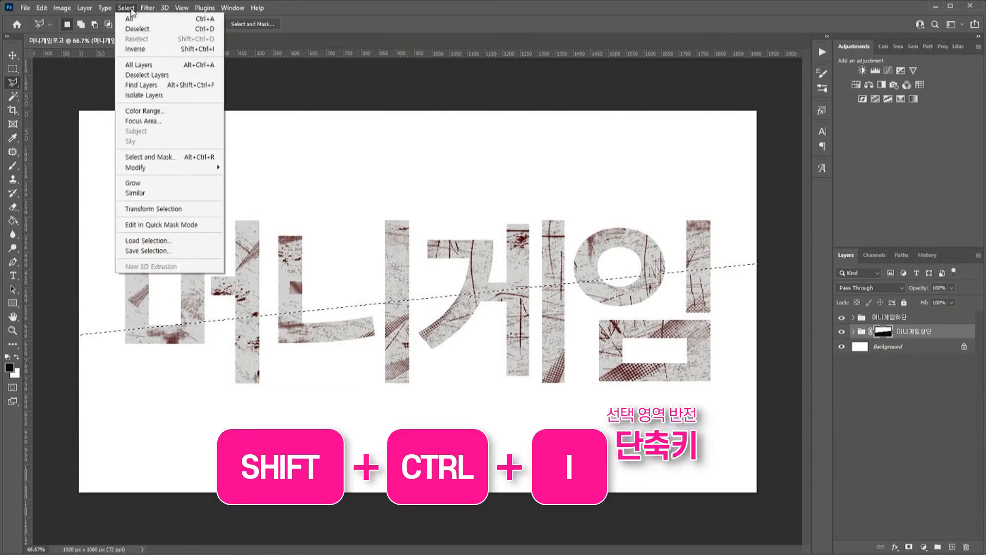
{"action": "left_click", "coordinate": [140, 50]}
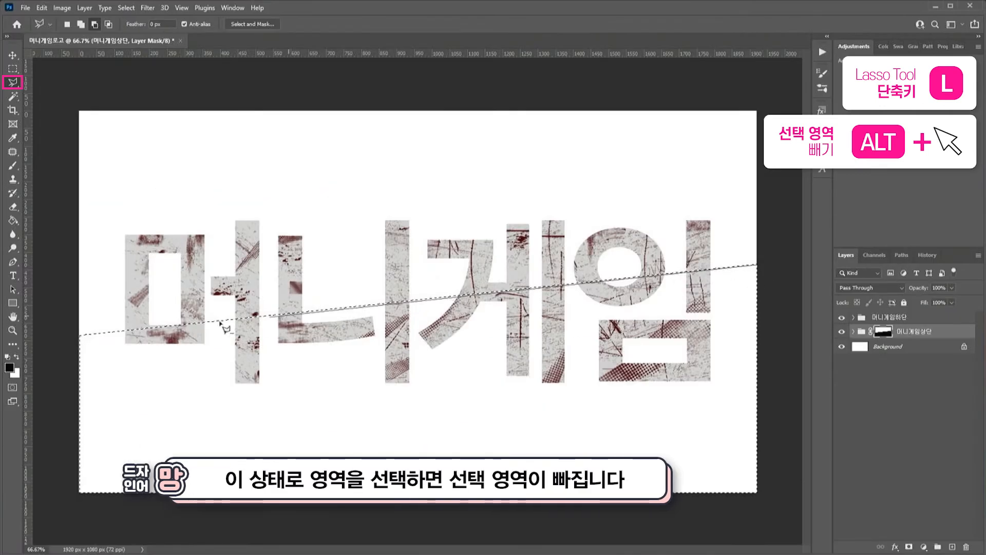
{"action": "left_click", "coordinate": [551, 239]}
{"action": "left_click", "coordinate": [58, 341]}
{"action": "left_click", "coordinate": [77, 248]}
{"action": "left_click", "coordinate": [756, 224]}
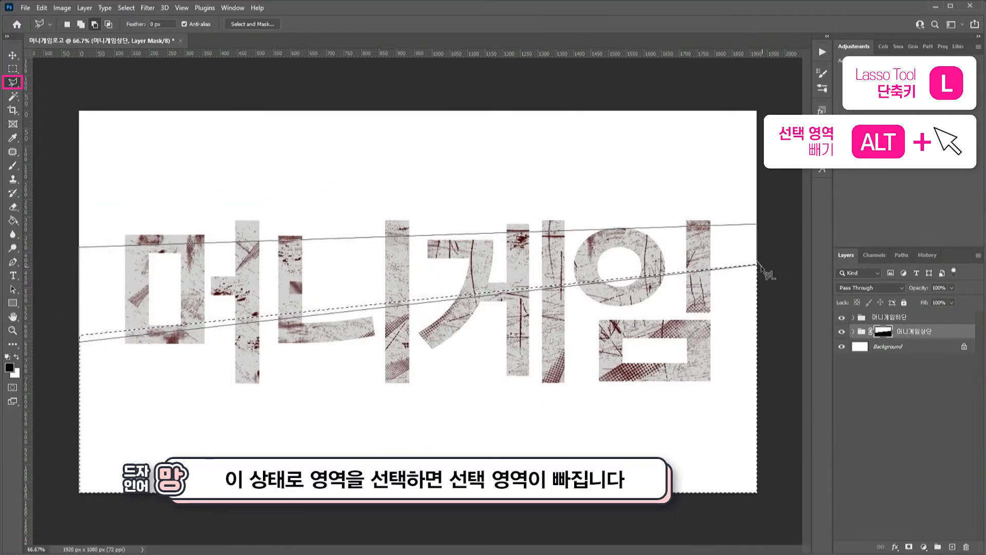
{"action": "left_click", "coordinate": [766, 271], "text": "alt"}
Mask the 머니게임하단 group with the selection and nudge its 머니게임 text layer about 10 px to the left
{"action": "left_click", "coordinate": [887, 317]}
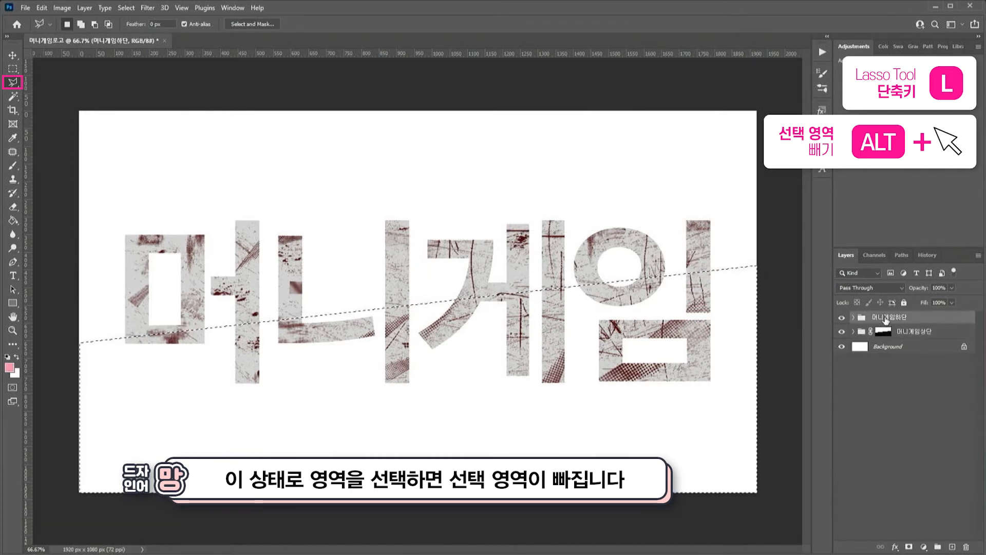
{"action": "left_click", "coordinate": [909, 547]}
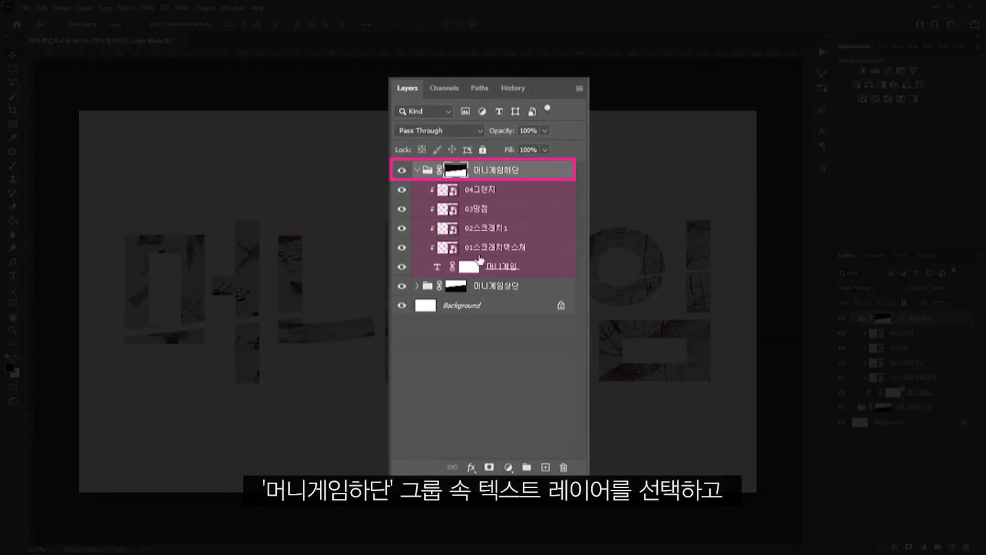
{"action": "left_click", "coordinate": [537, 268]}
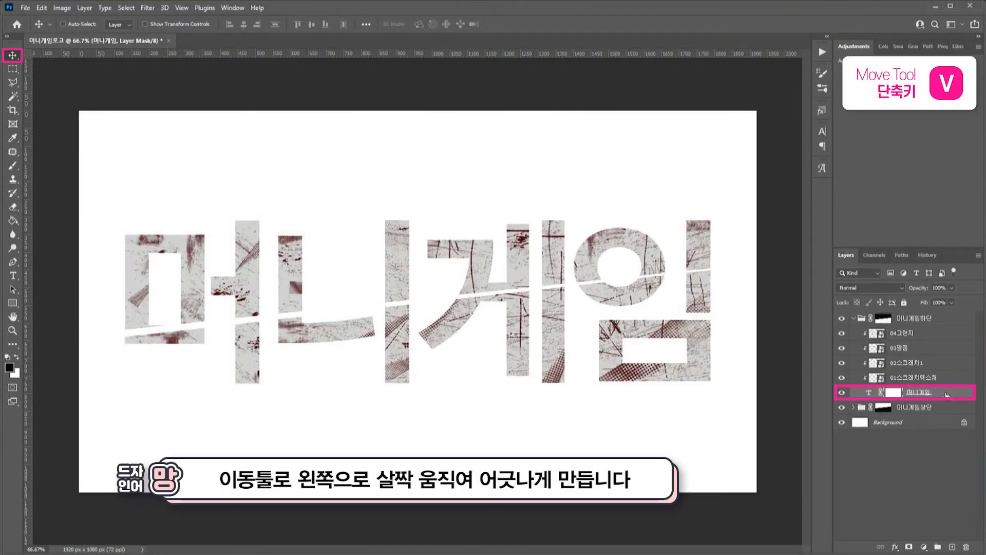
{"action": "key", "text": "shift+Left"}
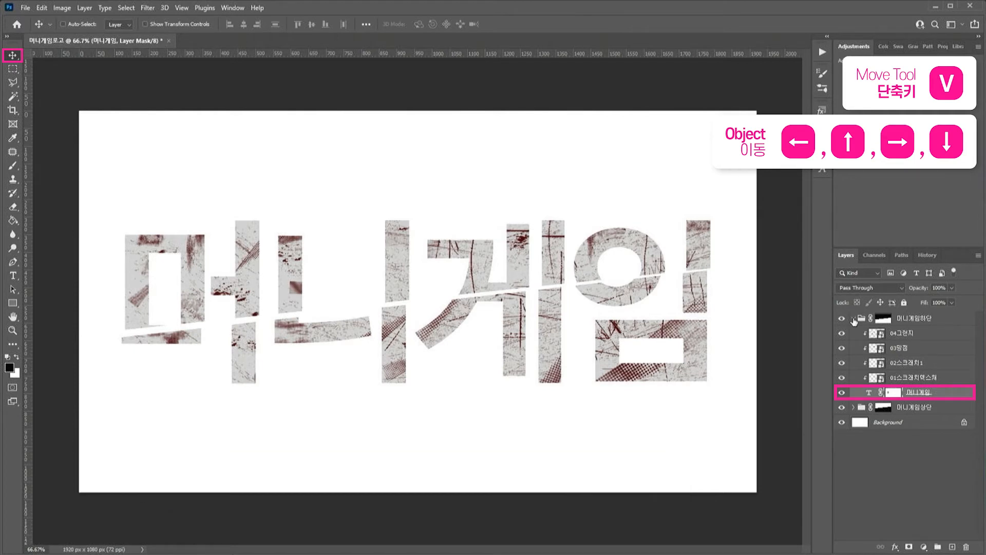
{"action": "left_click", "coordinate": [854, 319]}
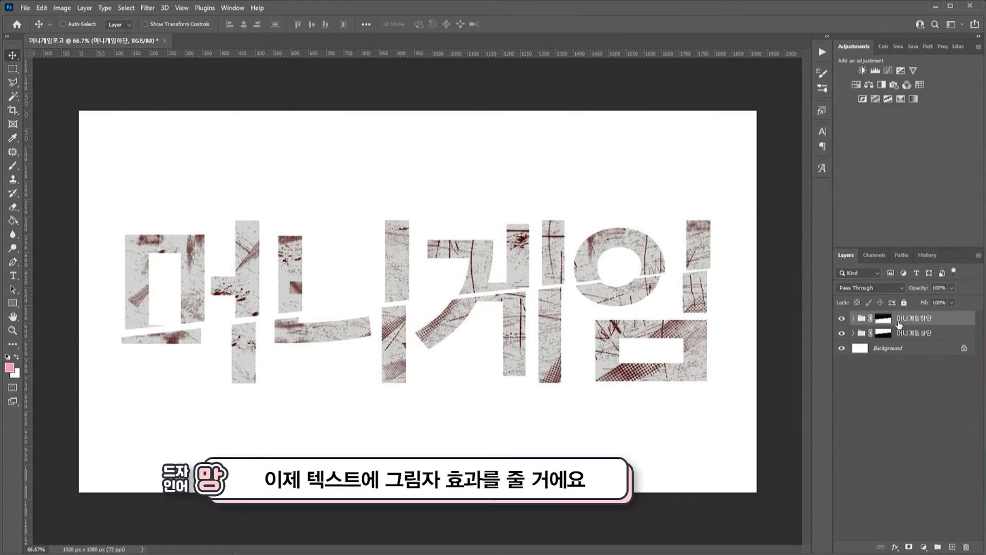
Group the 머니게임하단 and 머니게임상단 groups together and name the new group 머니게임로고
{"action": "left_click", "coordinate": [907, 334], "text": "shift"}
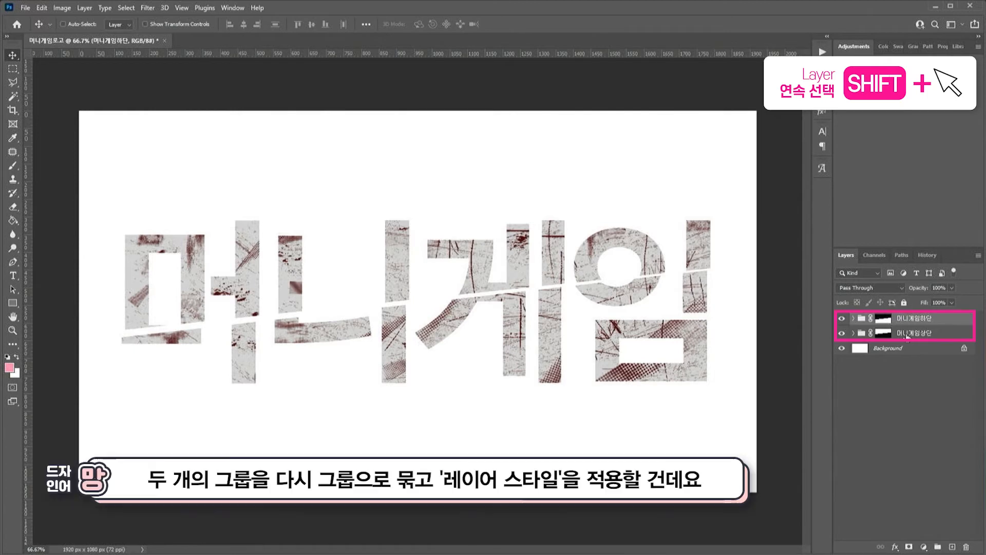
{"action": "key", "text": "ctrl+g"}
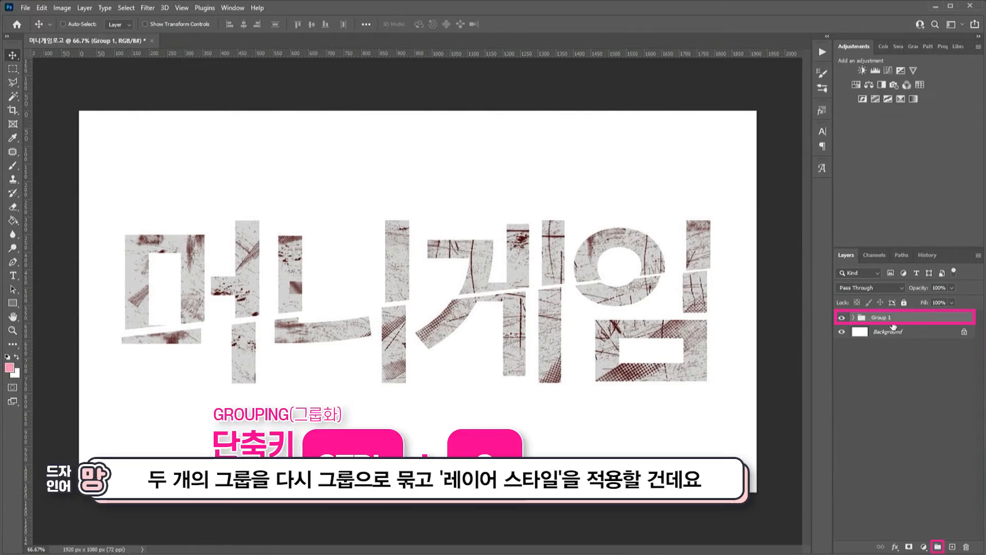
{"action": "double_click", "coordinate": [882, 317]}
{"action": "type", "text": "머니게임"}
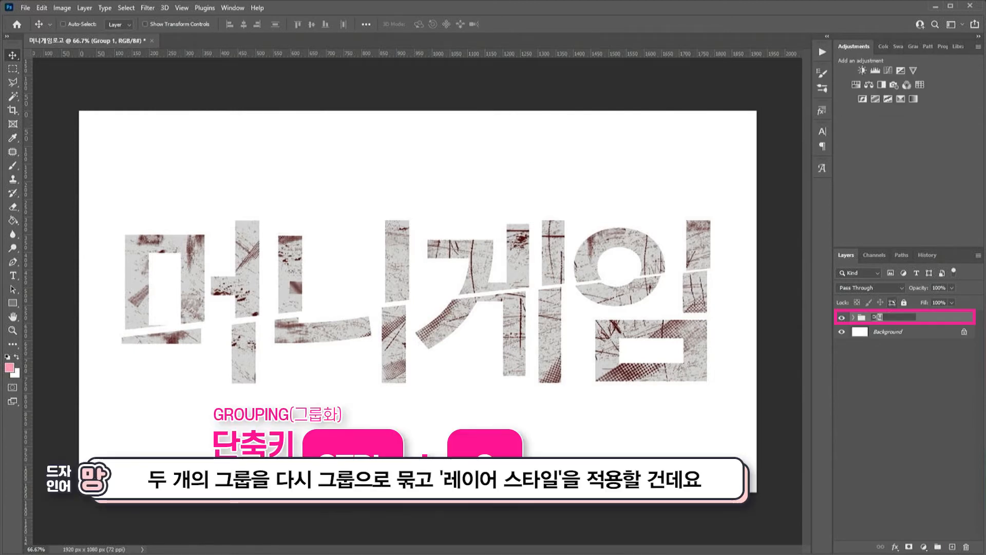
{"action": "type", "text": "로고"}
{"action": "key", "text": "Return"}
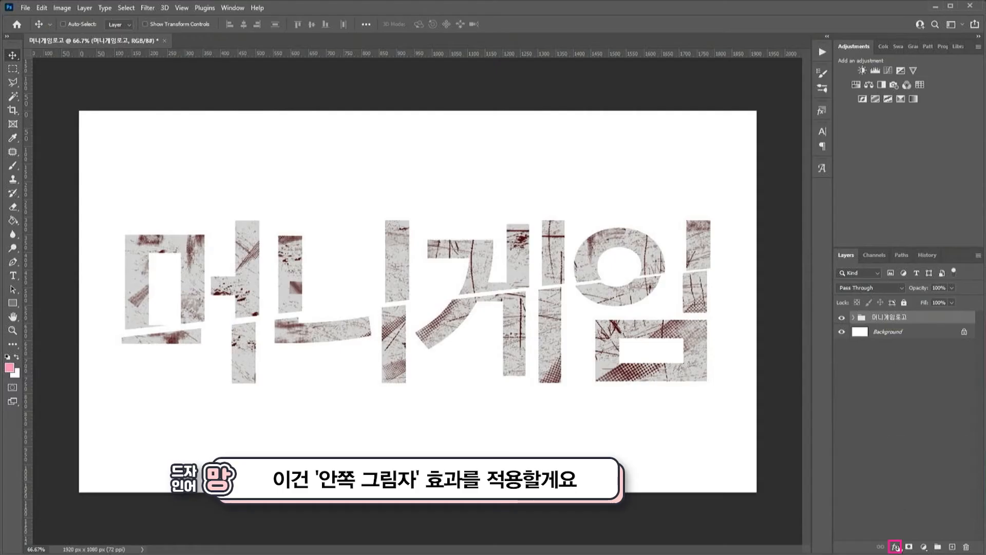
Add an Inner Shadow to the 머니게임로고 group and set its color to 320204
{"action": "left_click", "coordinate": [895, 547]}
{"action": "left_click", "coordinate": [904, 477]}
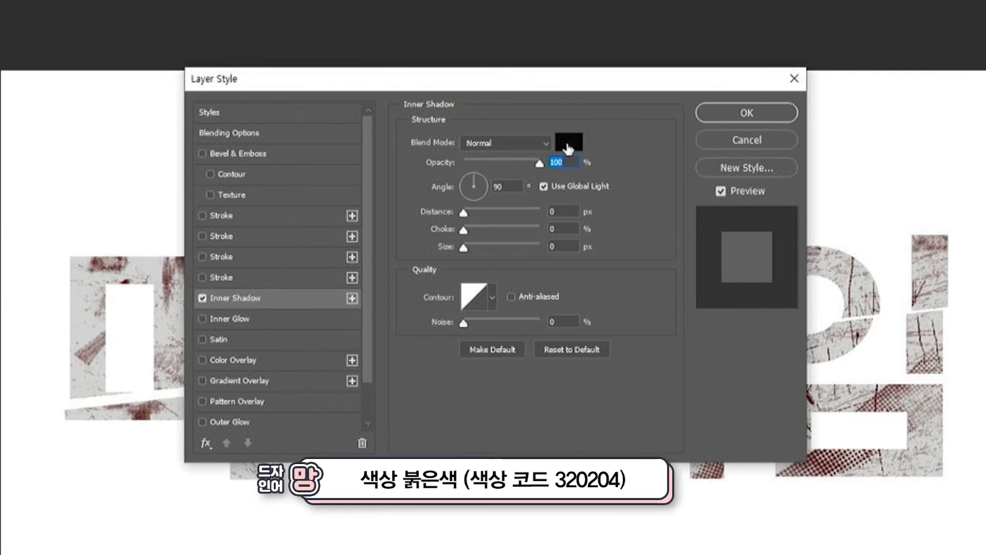
{"action": "left_click", "coordinate": [456, 158]}
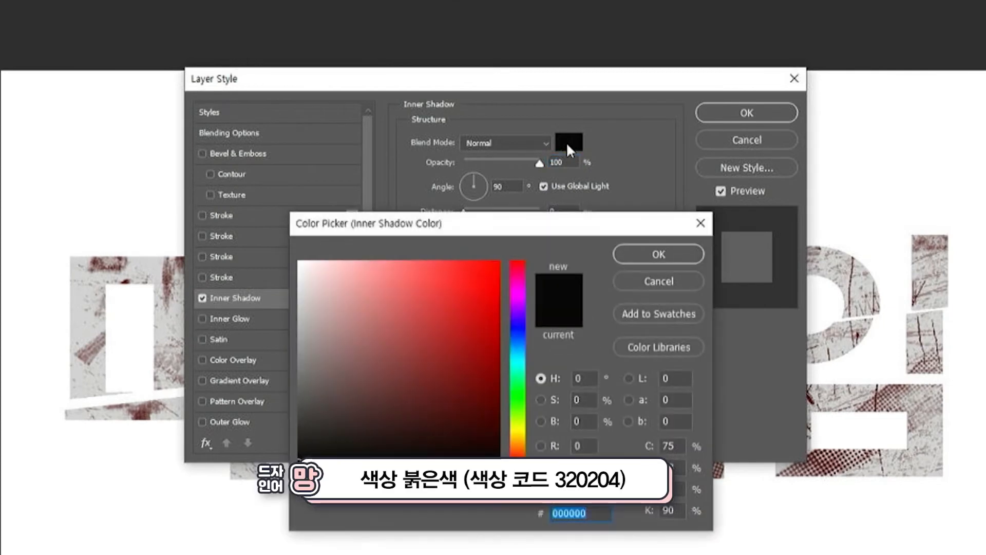
{"action": "type", "text": "320204"}
{"action": "left_click", "coordinate": [659, 252]}
Set the Inner Shadow to 20% opacity, 145° angle, 15 px distance, 15 px size and Darken blend mode
{"action": "type", "text": "20"}
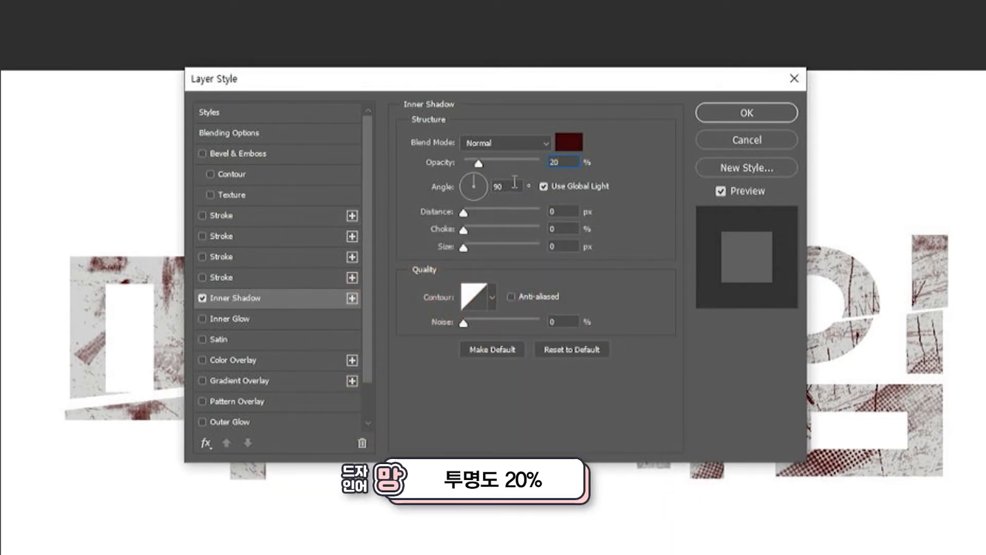
{"action": "key", "text": "Tab"}
{"action": "type", "text": "145"}
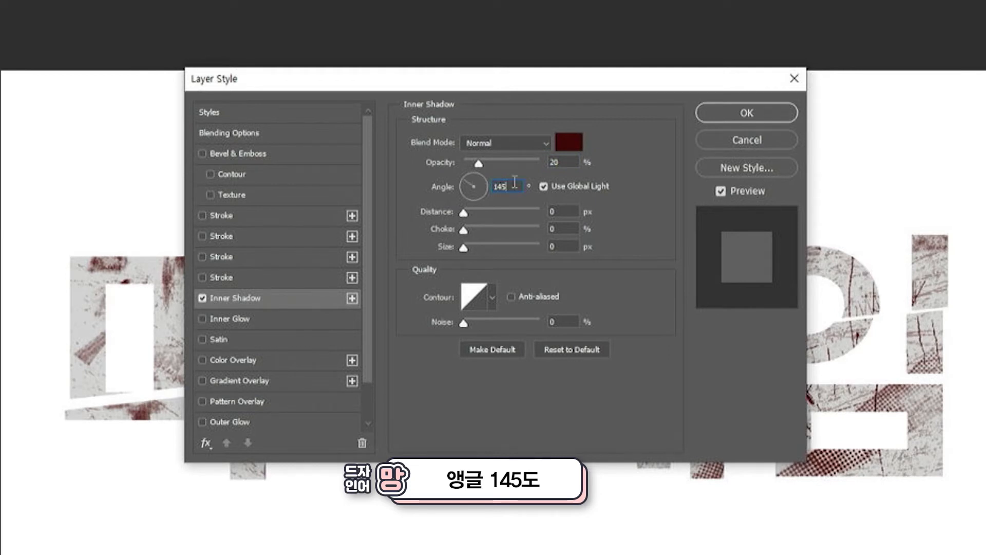
{"action": "key", "text": "Tab"}
{"action": "key", "text": "Tab"}
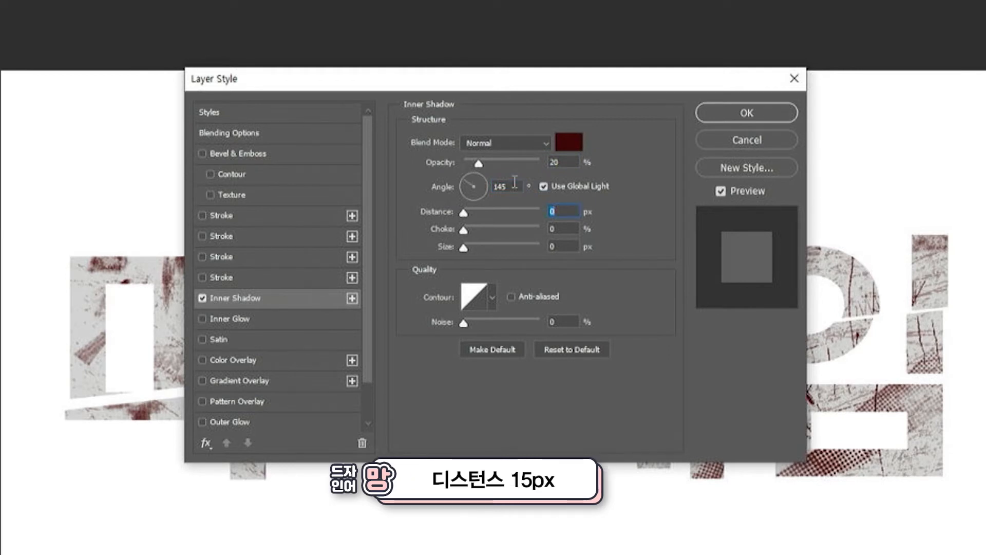
{"action": "type", "text": "15"}
{"action": "key", "text": "Tab"}
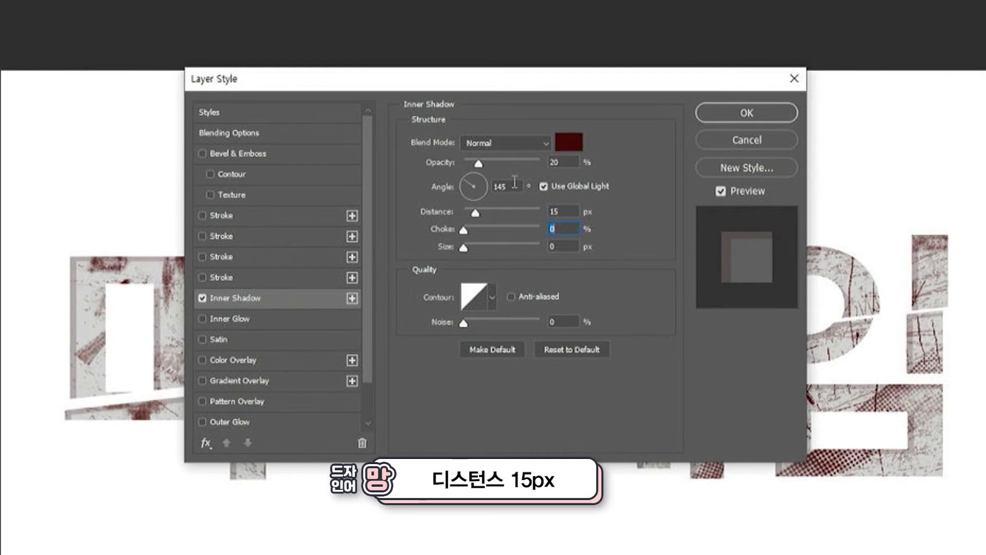
{"action": "key", "text": "Tab"}
{"action": "type", "text": "15"}
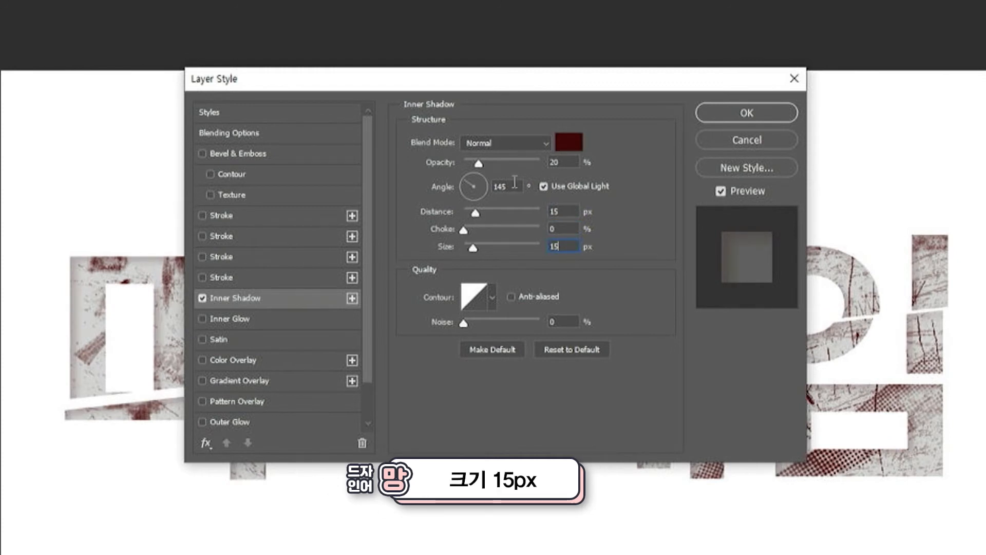
{"action": "left_click", "coordinate": [481, 142]}
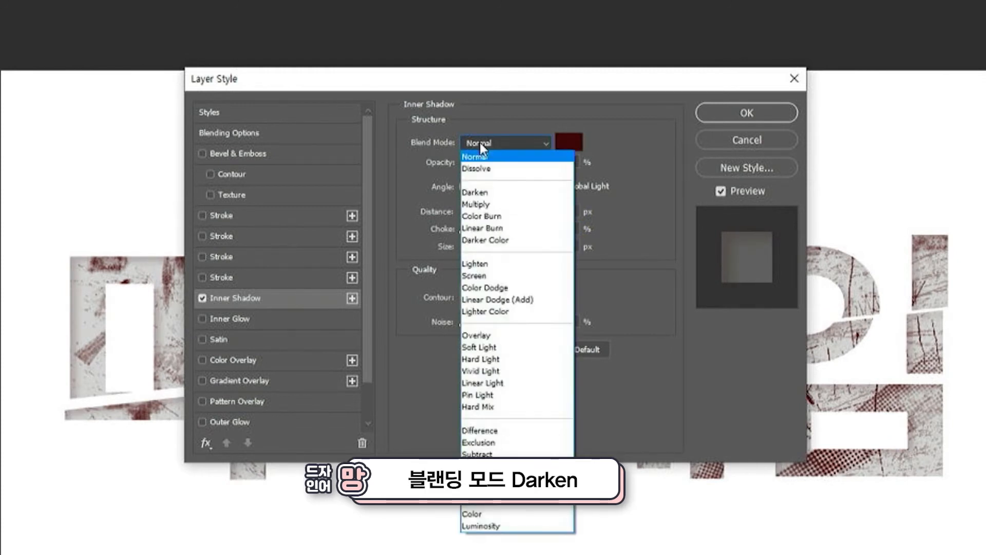
{"action": "left_click", "coordinate": [483, 187]}
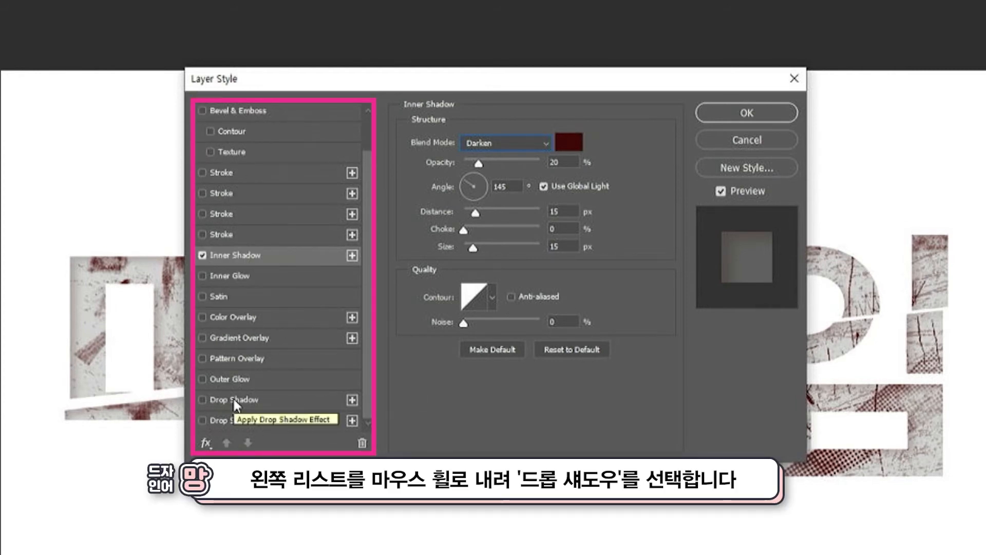
Enable the first Drop Shadow in the group's layer style and set its color to 320204
{"action": "left_click", "coordinate": [234, 400]}
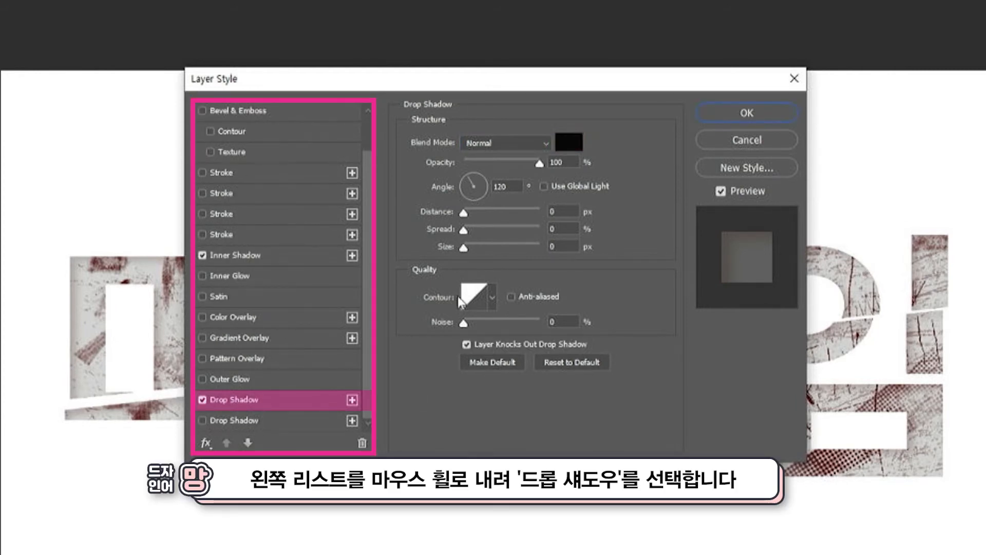
{"action": "left_click", "coordinate": [571, 143]}
{"action": "type", "text": "320204"}
{"action": "key", "text": "Return"}
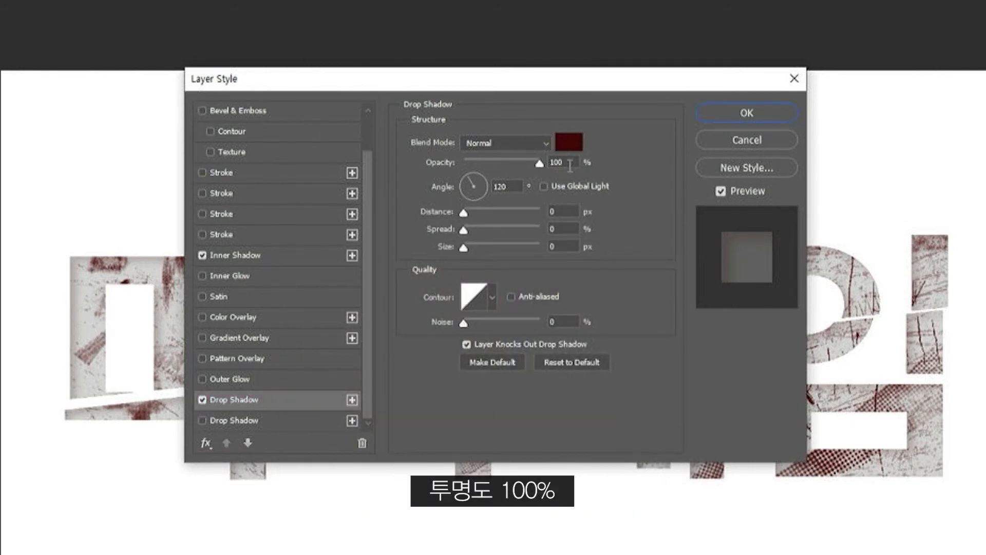
Give the red Drop Shadow a 20% spread, 23 px size and Color blend mode
{"action": "left_click", "coordinate": [570, 209]}
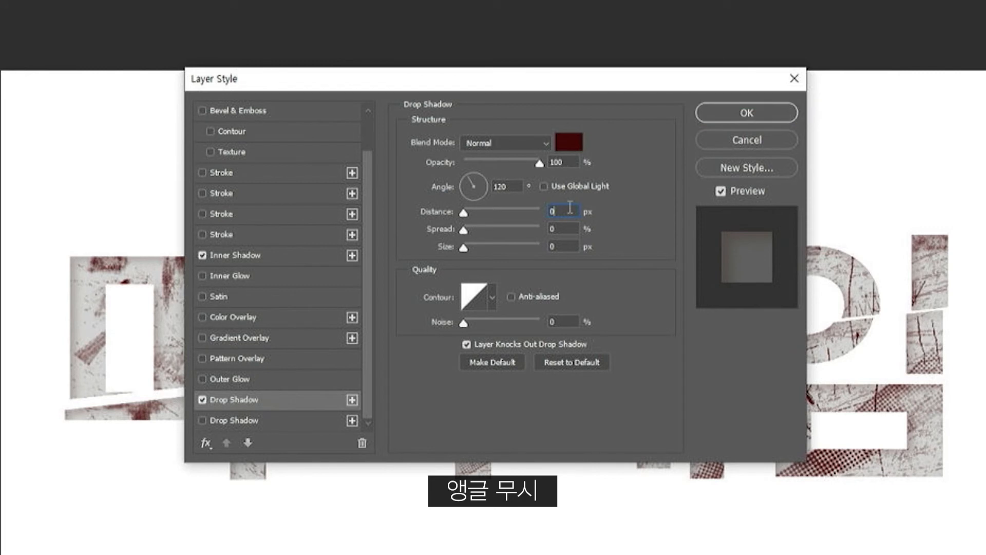
{"action": "key", "text": "Tab"}
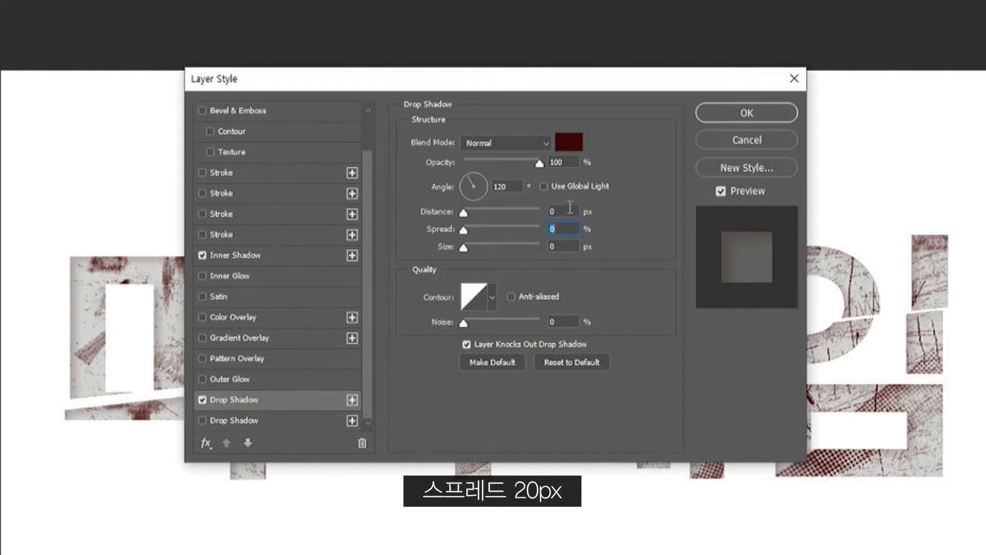
{"action": "type", "text": "20"}
{"action": "key", "text": "Tab"}
{"action": "type", "text": "23"}
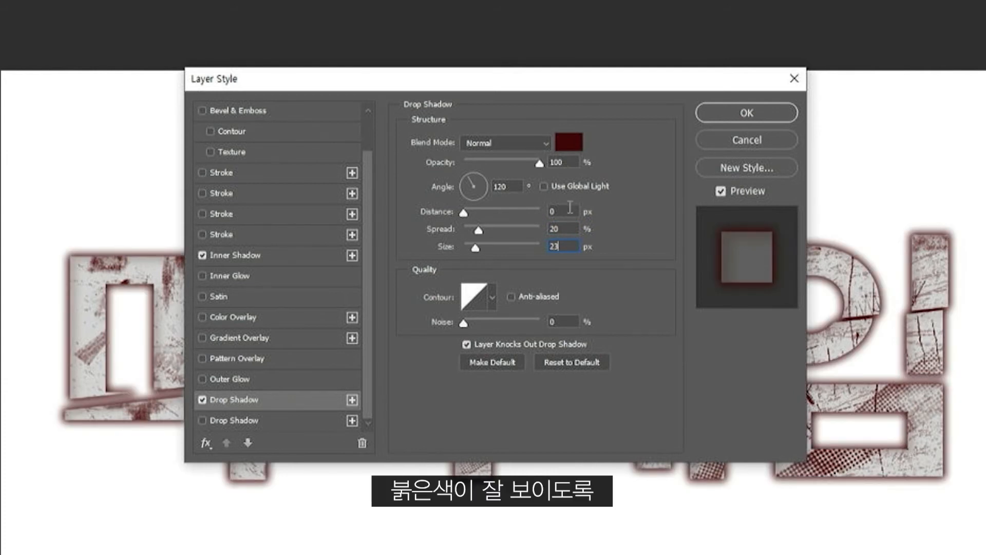
{"action": "left_click", "coordinate": [478, 147]}
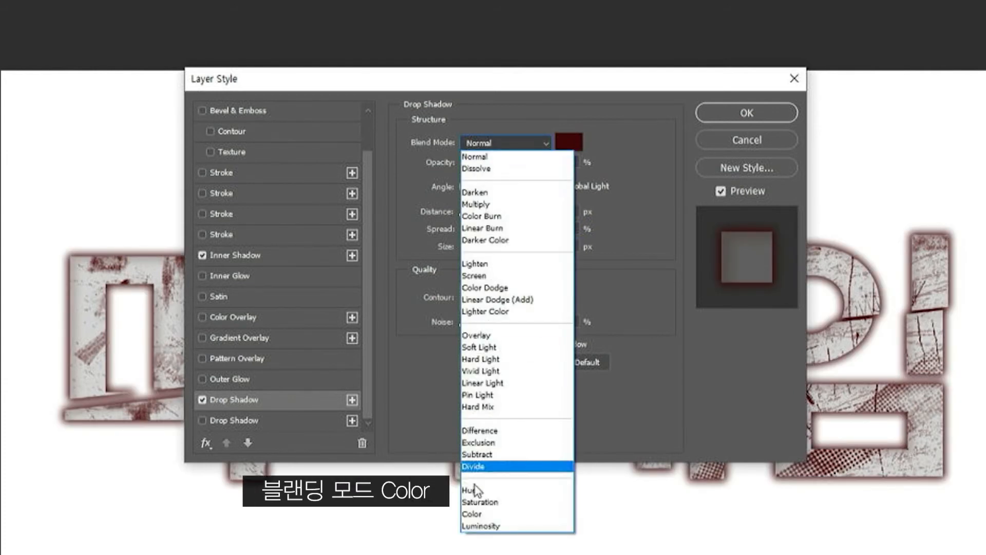
{"action": "left_click", "coordinate": [477, 513]}
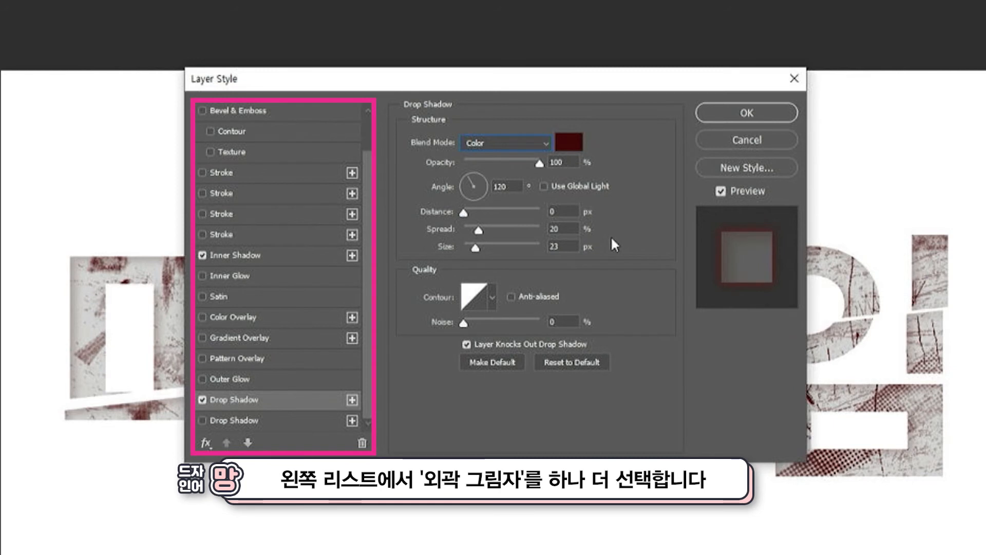
Enable the second Drop Shadow in the layer style with black (000000) as its color
{"action": "left_click", "coordinate": [236, 419]}
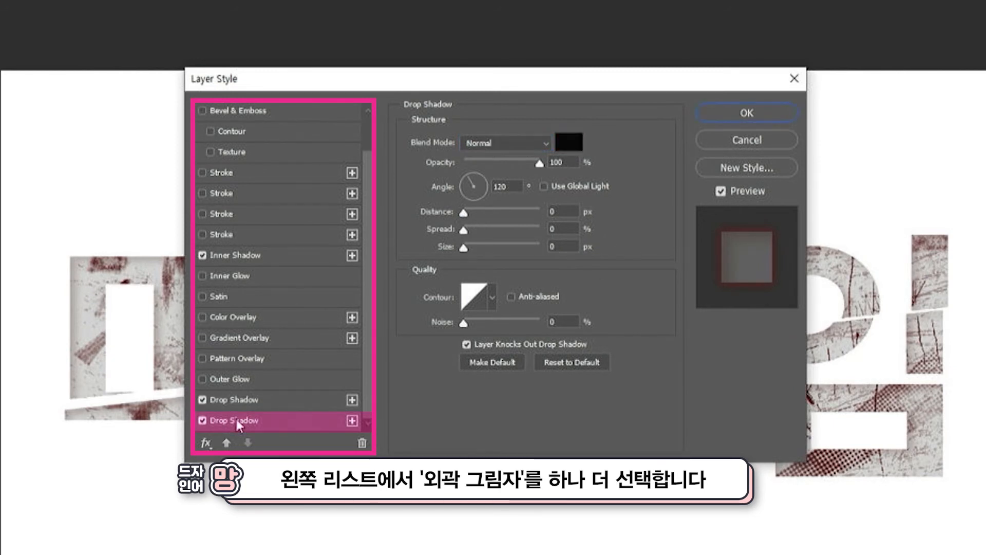
{"action": "left_click", "coordinate": [567, 144]}
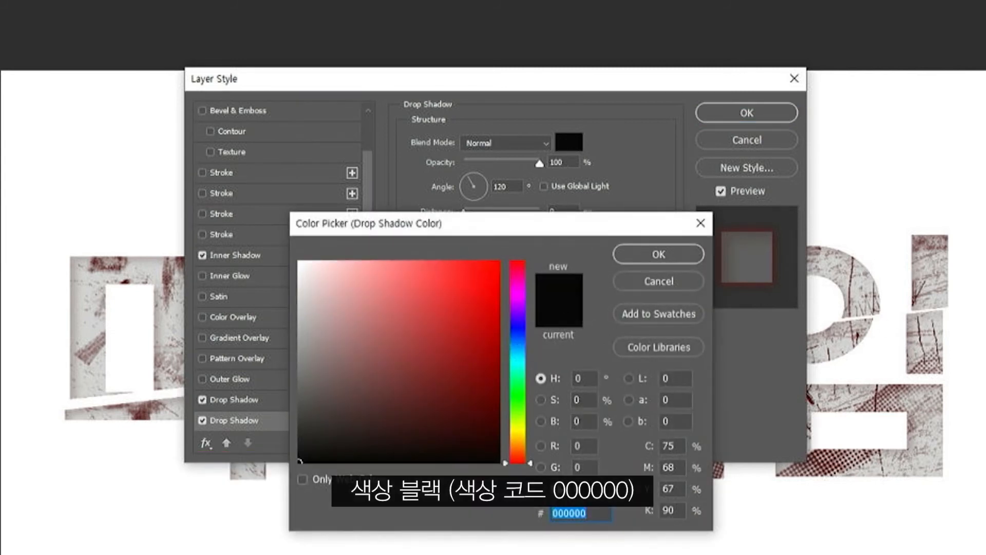
{"action": "left_click", "coordinate": [654, 262]}
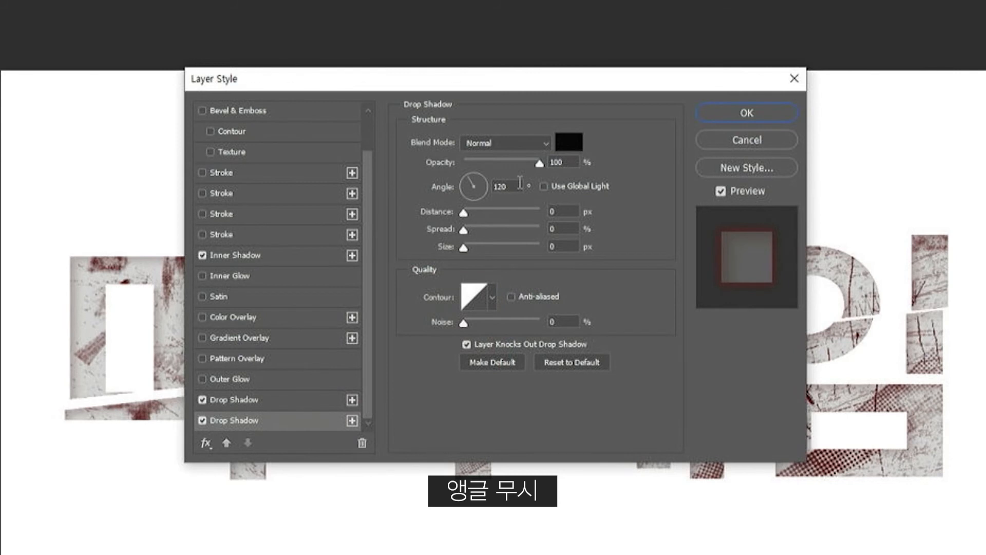
Set the black Drop Shadow to 20% spread, 53 px size and Multiply blend mode, and apply the layer style
{"action": "double_click", "coordinate": [564, 228]}
{"action": "type", "text": "20"}
{"action": "key", "text": "Tab"}
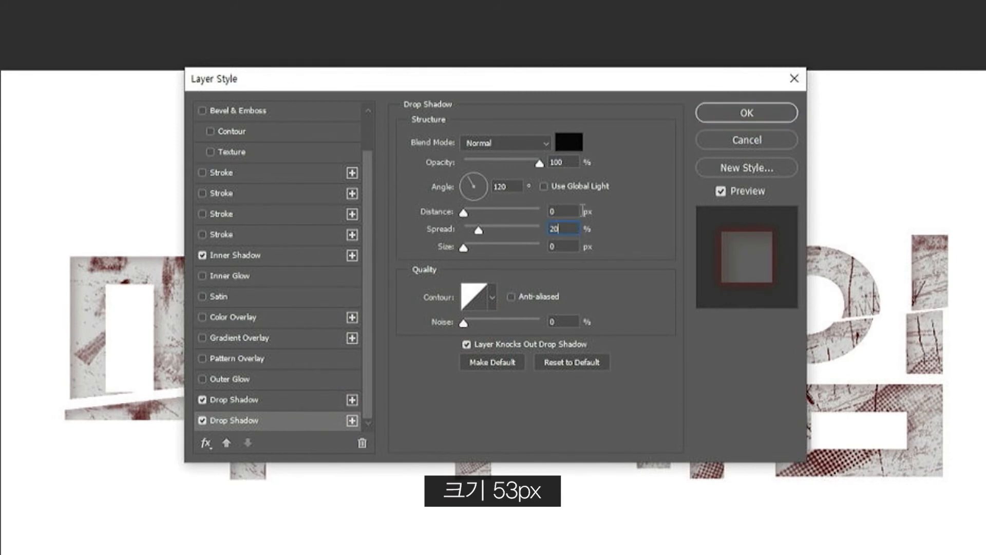
{"action": "type", "text": "53"}
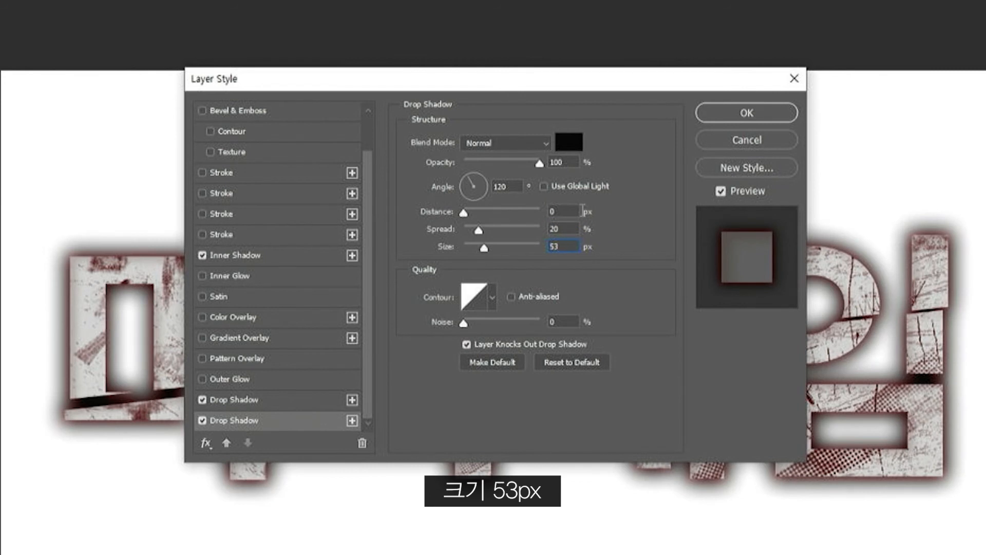
{"action": "left_click", "coordinate": [519, 142]}
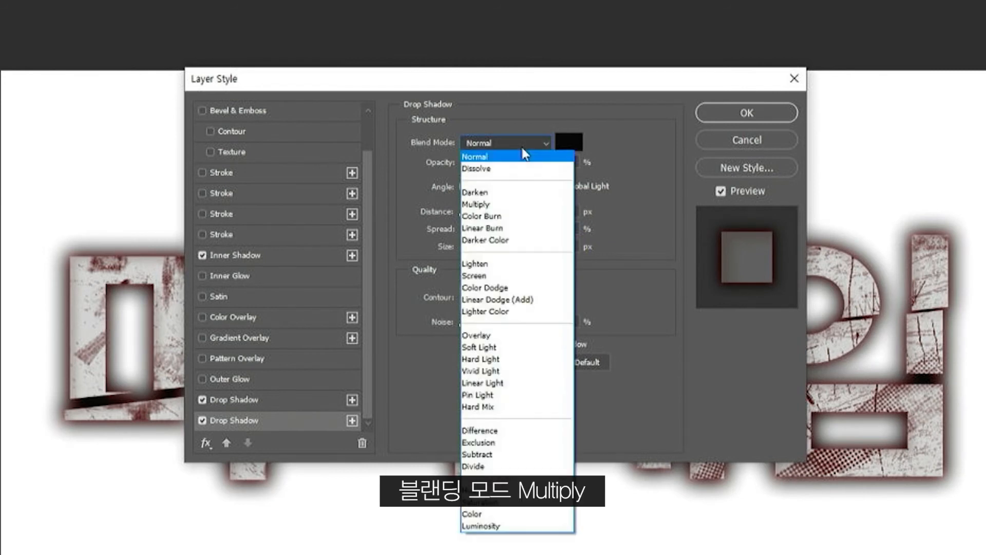
{"action": "left_click", "coordinate": [520, 205]}
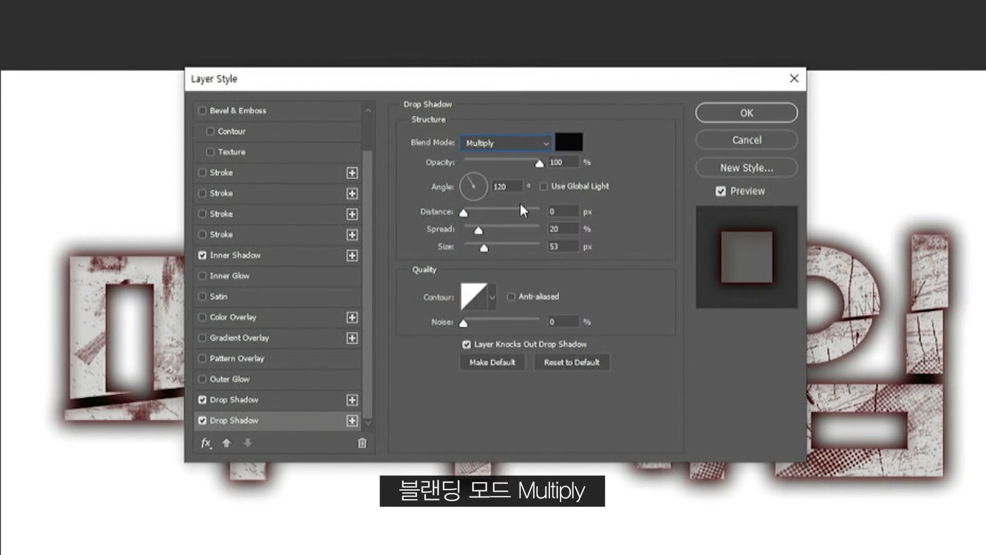
{"action": "left_click", "coordinate": [736, 112]}
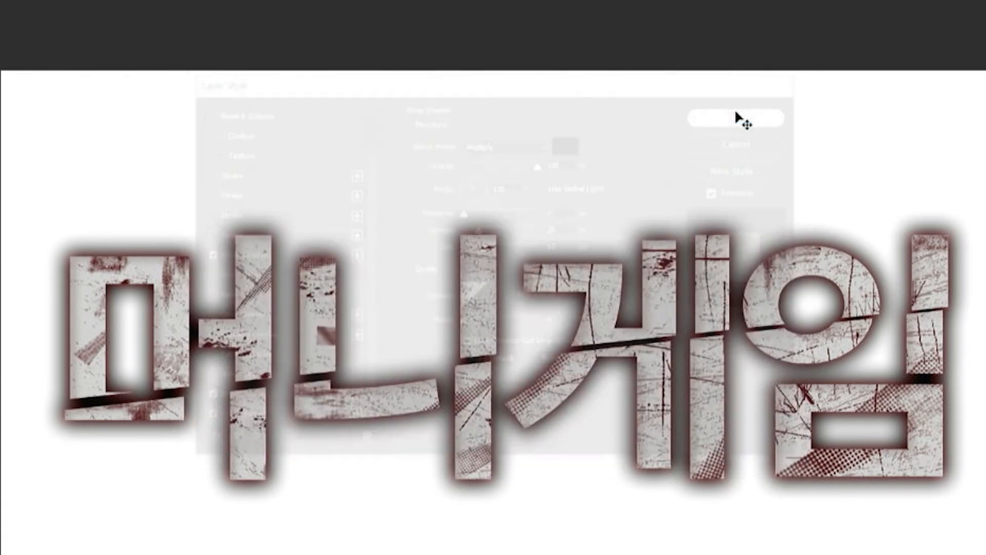